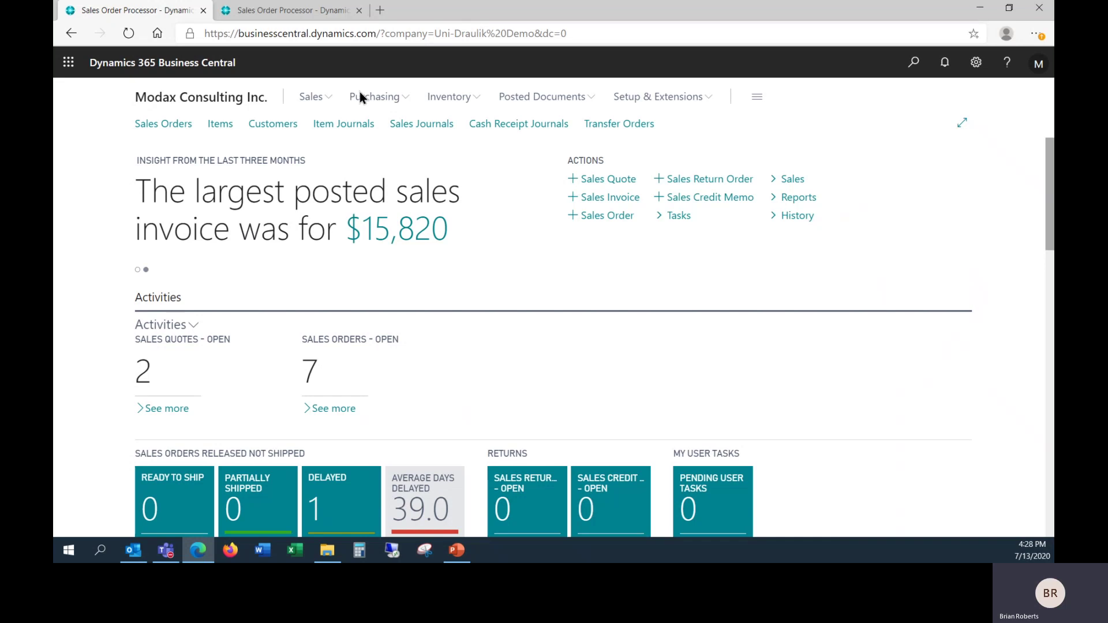
Step: Open the Adatum Corporation card from the customer list and show its Navigate related pages
click(274, 131)
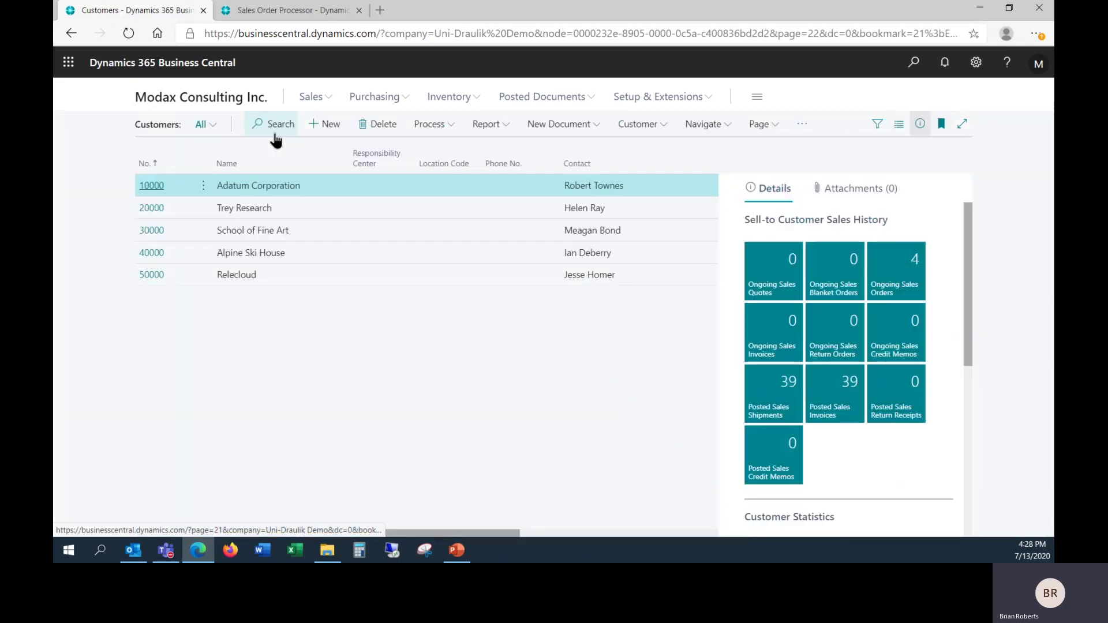
click(154, 188)
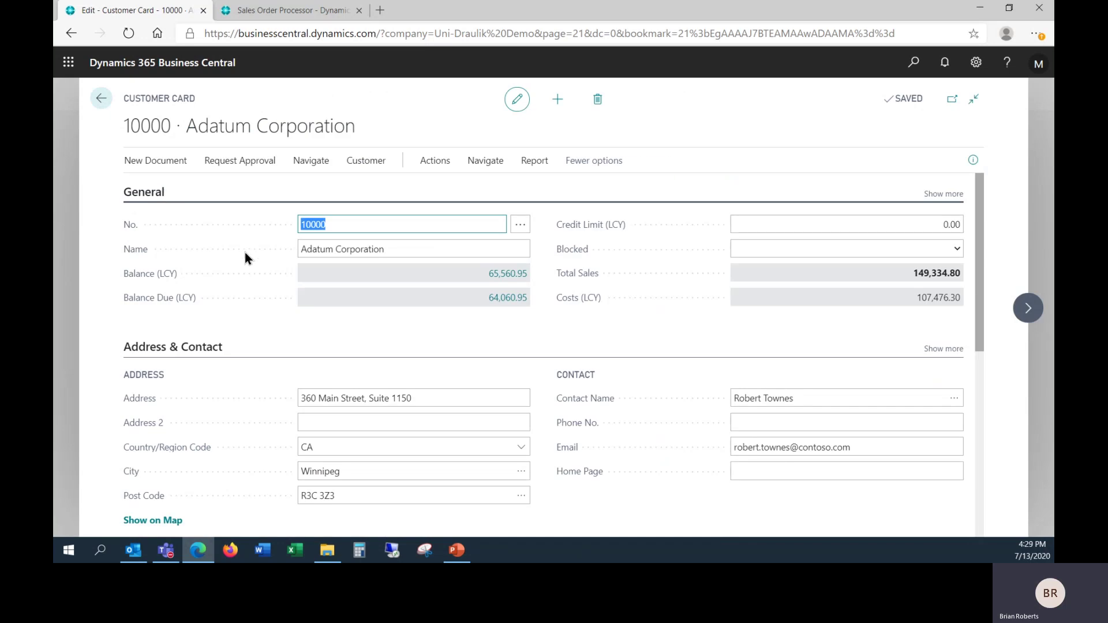
key(ctrl)
key(ctrl)
click(312, 162)
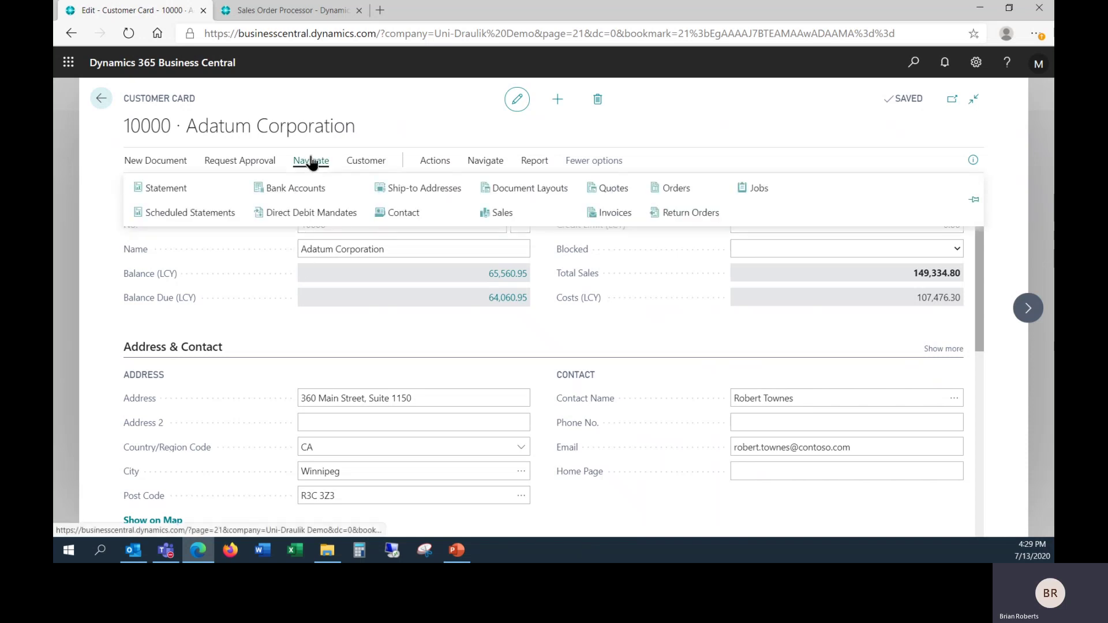
click(425, 192)
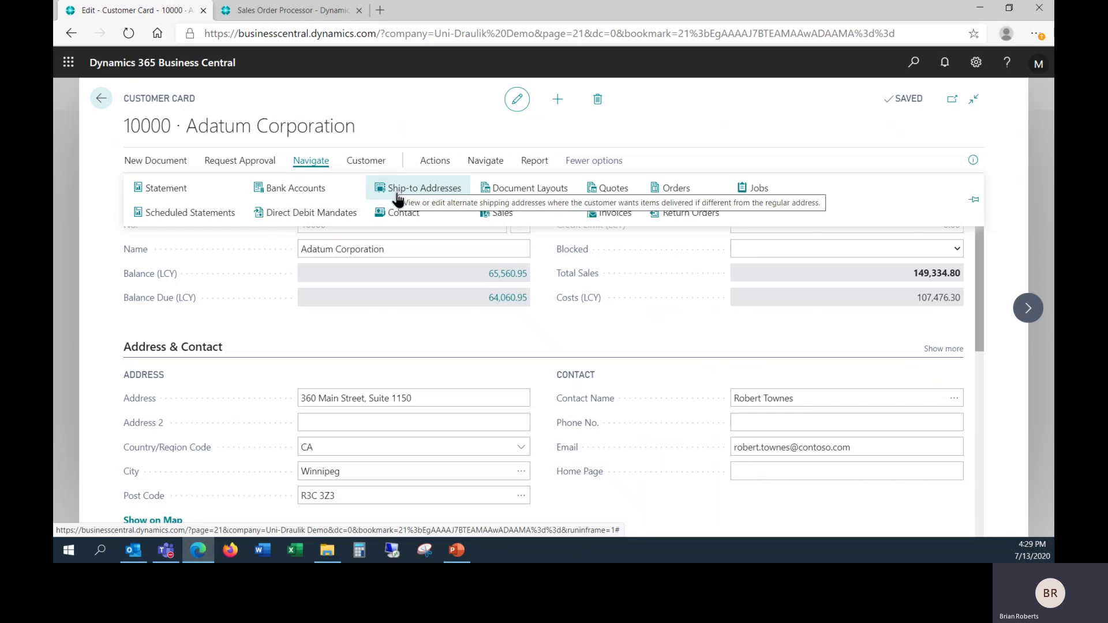
Step: Open the customer's Ship-to Addresses list and review the CALGARY address card
click(397, 193)
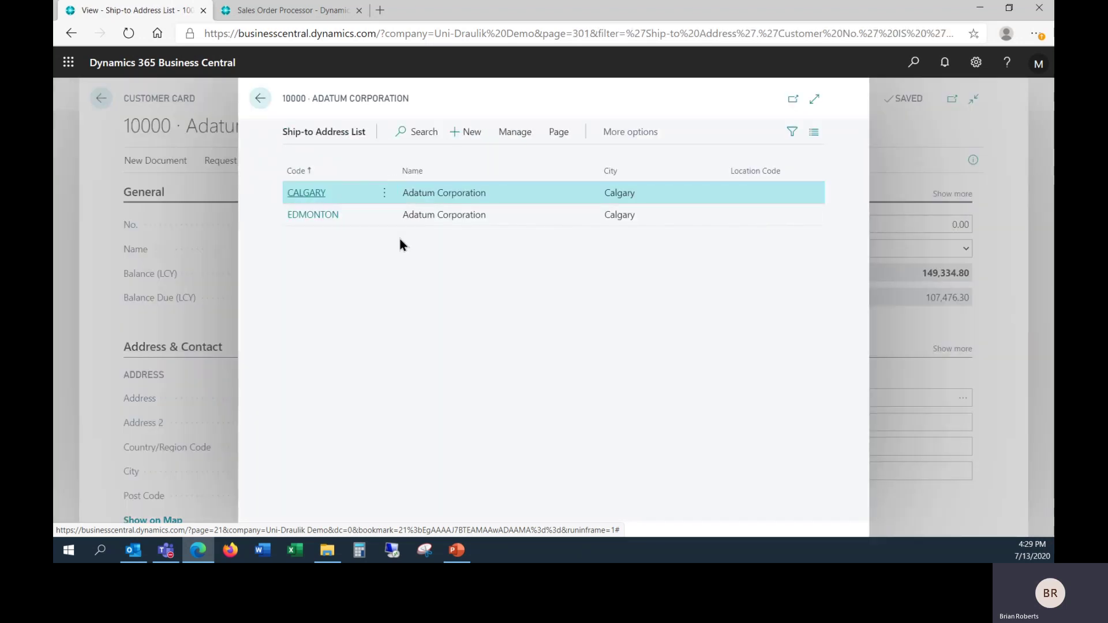
click(176, 379)
click(308, 195)
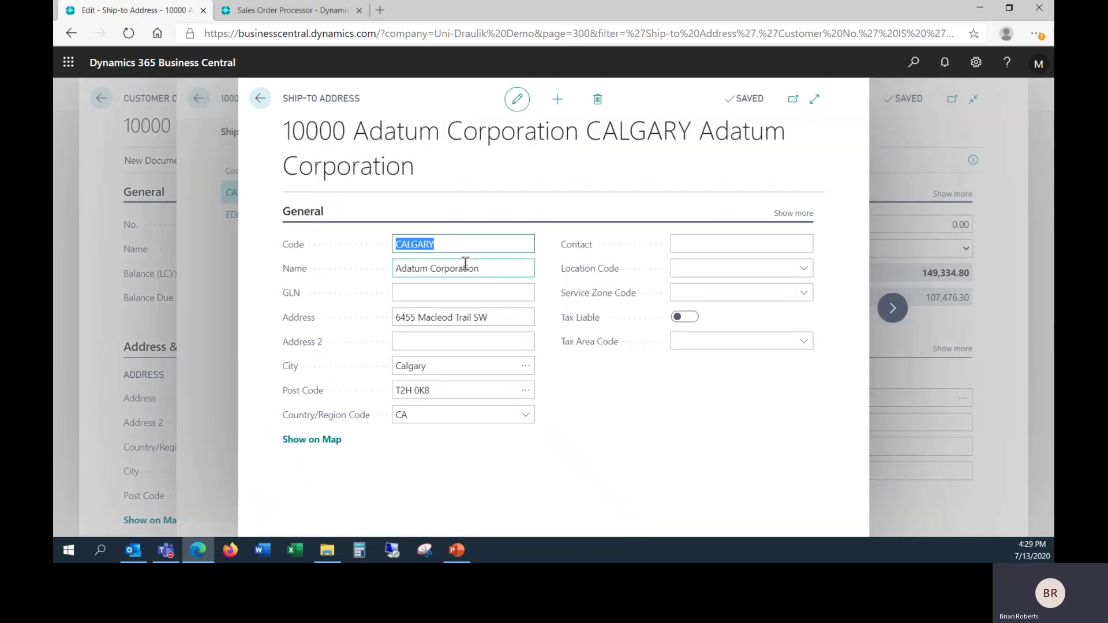
click(260, 100)
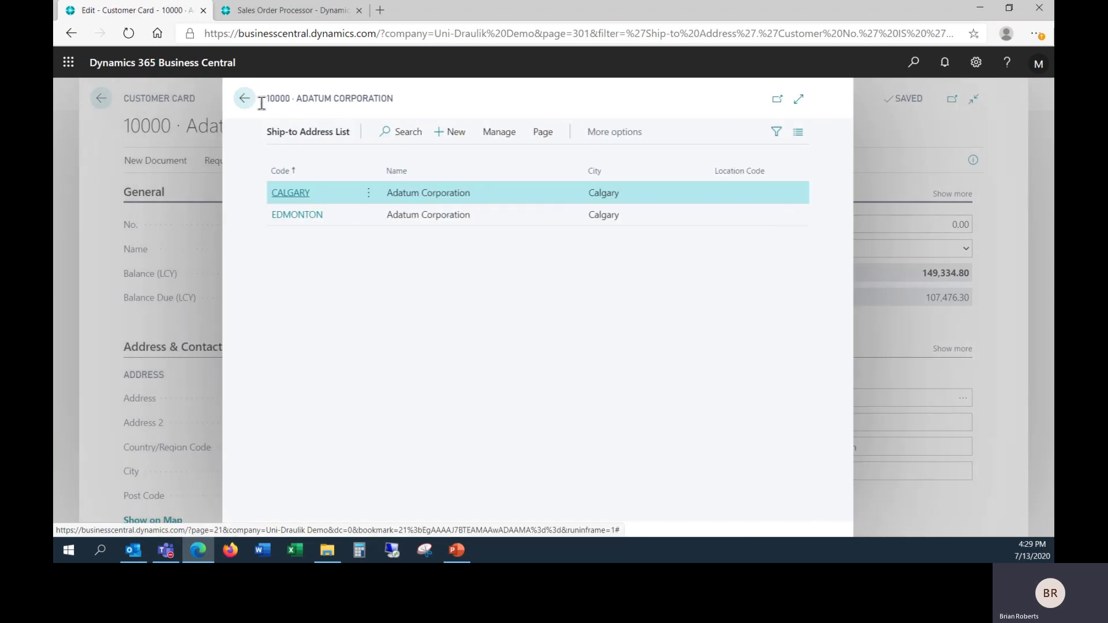
Step: Start a new ship-to address, then abandon it empty and return to the list
click(465, 132)
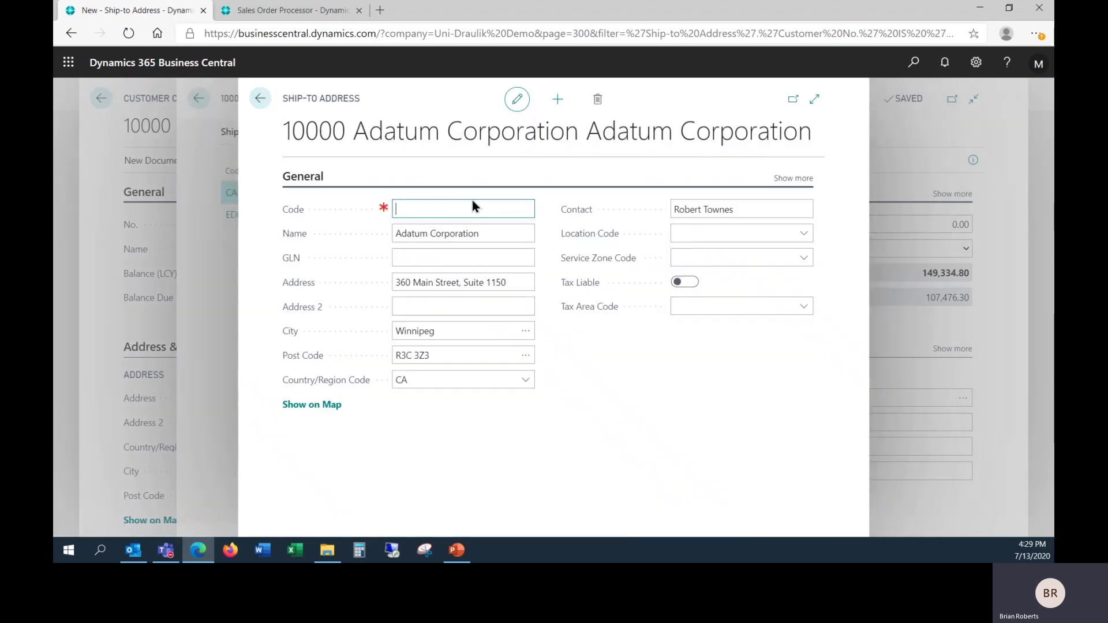
click(429, 202)
click(260, 98)
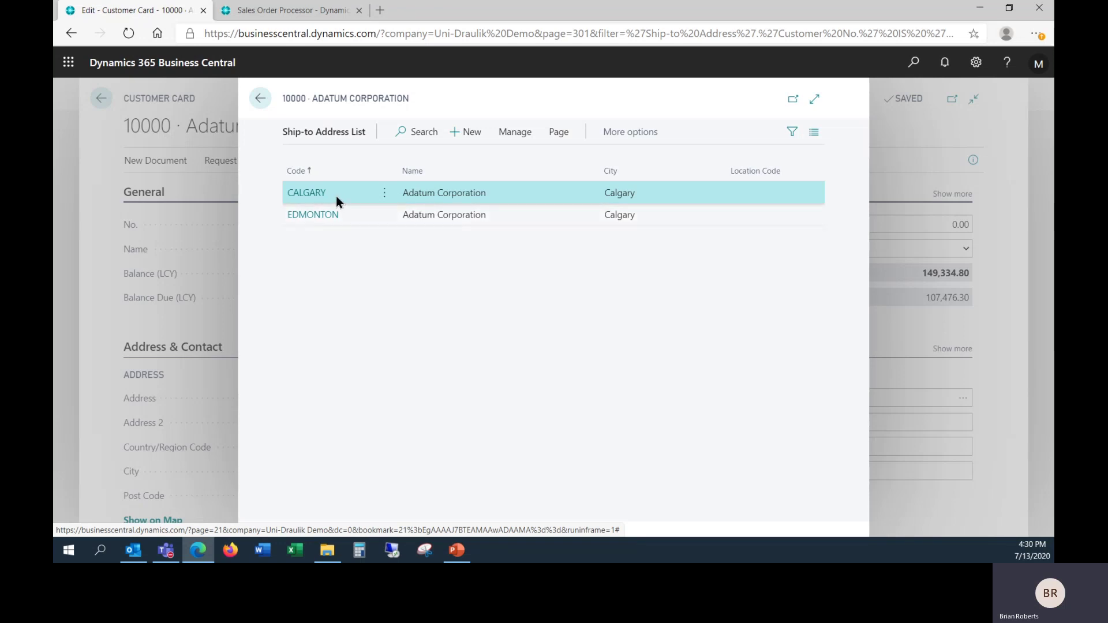
Step: Go back to the Adatum Corporation customer card and open its Navigate > Contact list
click(261, 100)
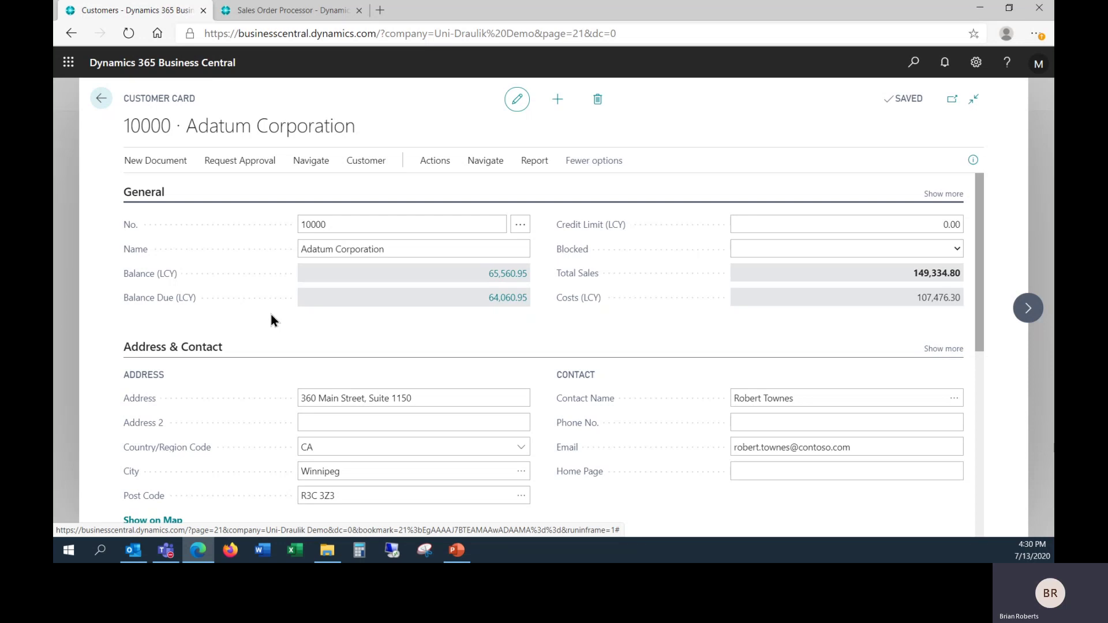
click(300, 164)
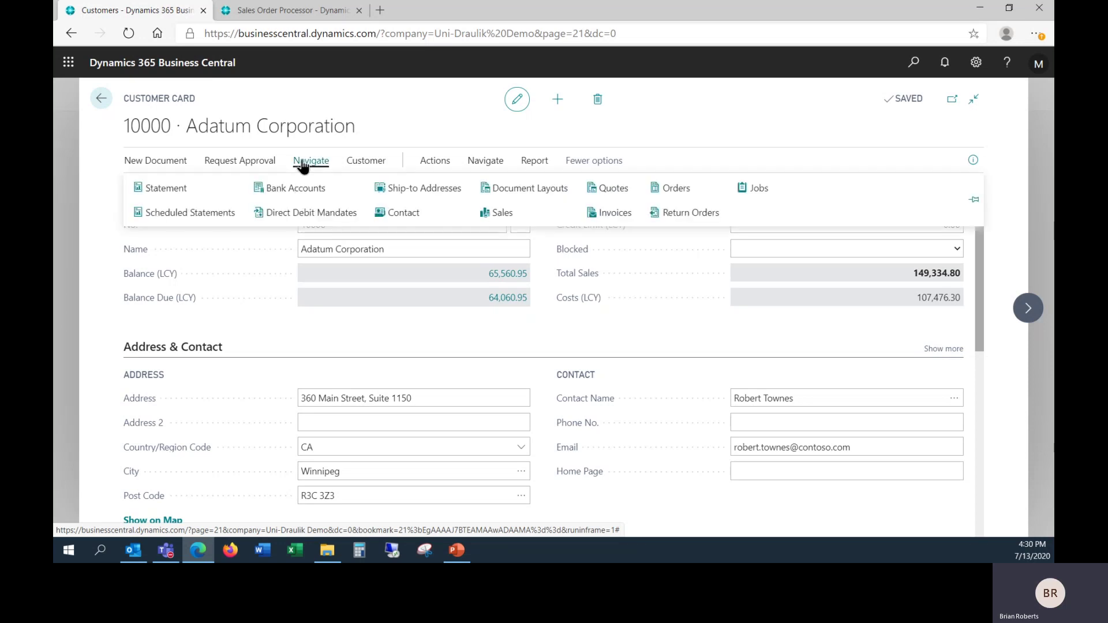
click(403, 213)
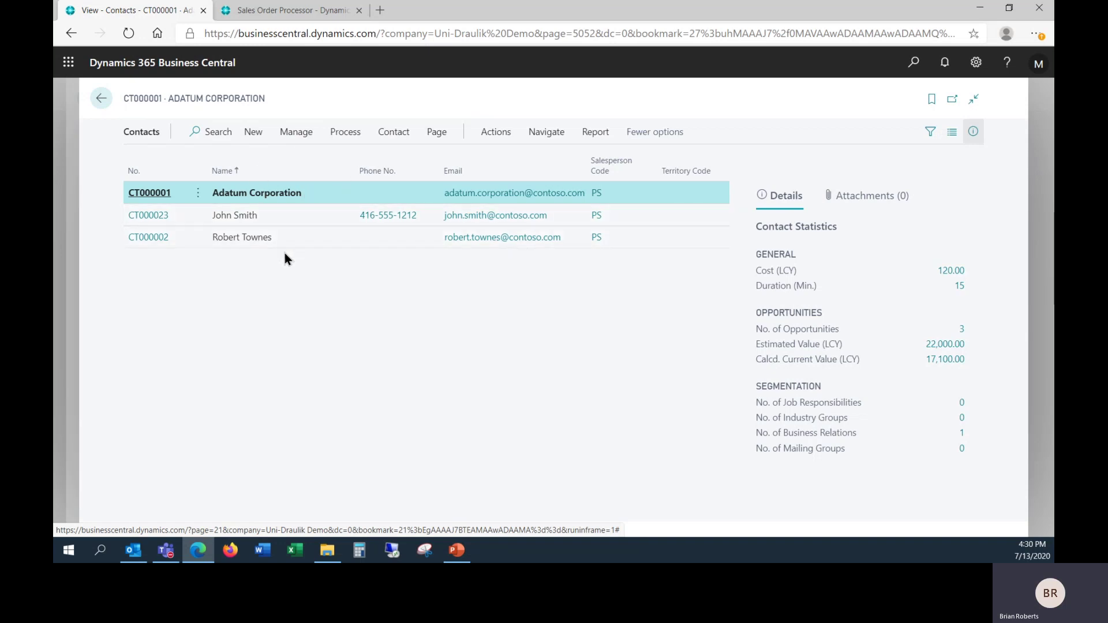
Step: Create a new person contact for Adatum Corporation and enter the contact's full name
click(254, 134)
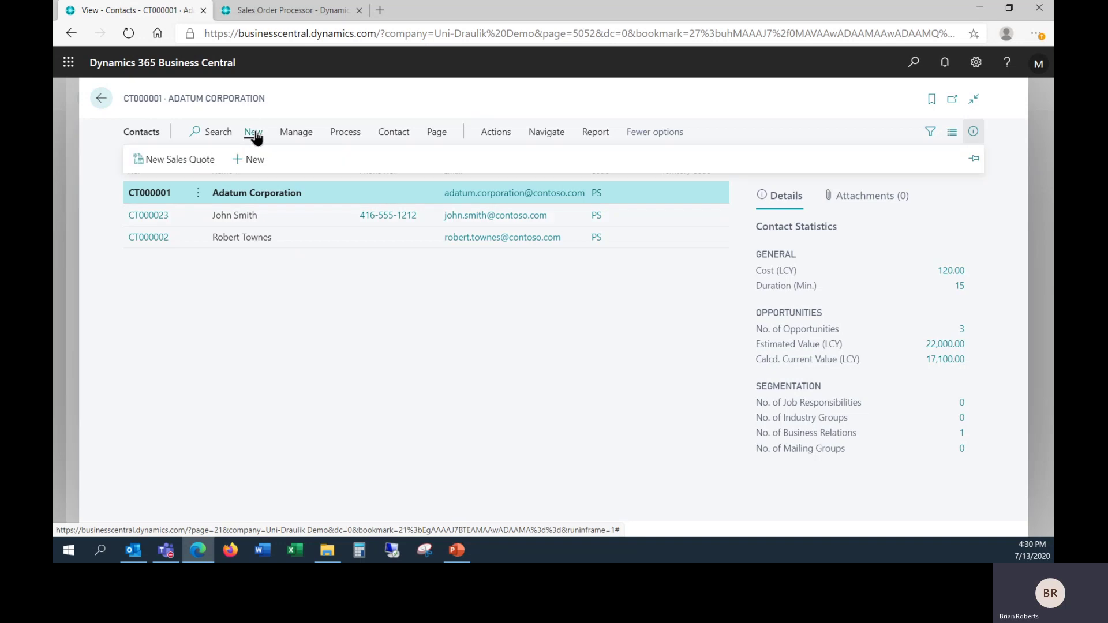
click(252, 160)
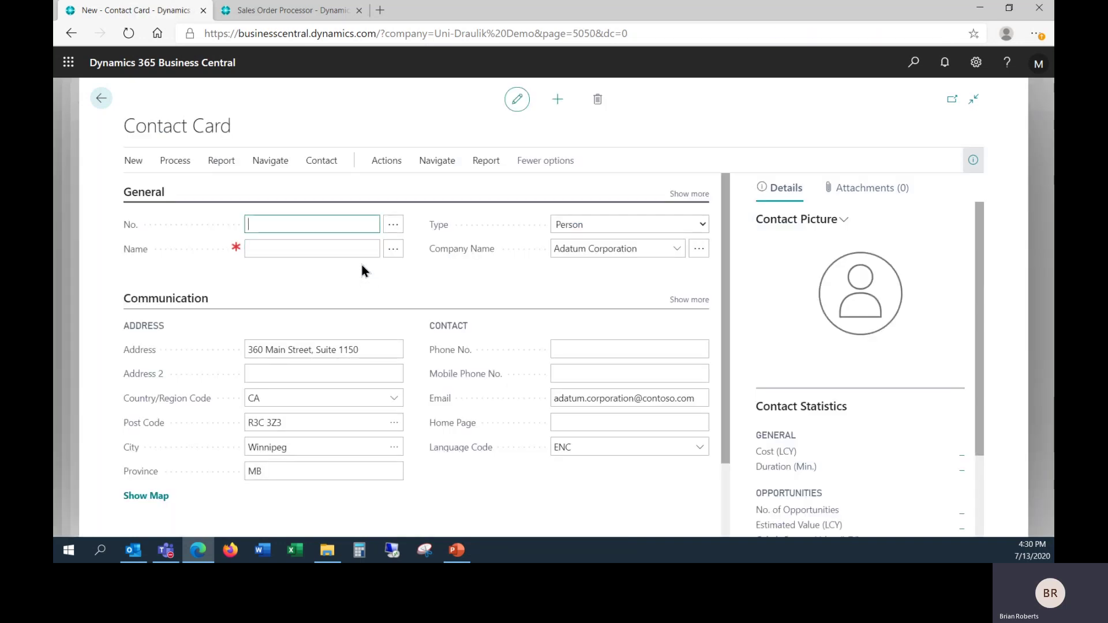
click(345, 252)
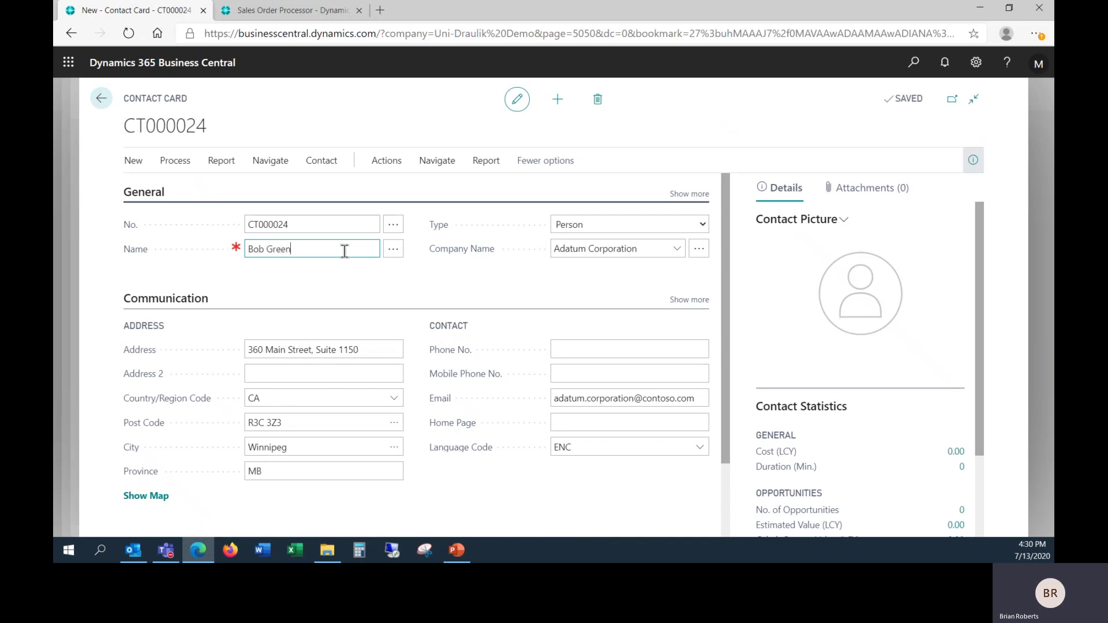
key(Tab)
key(Tab)
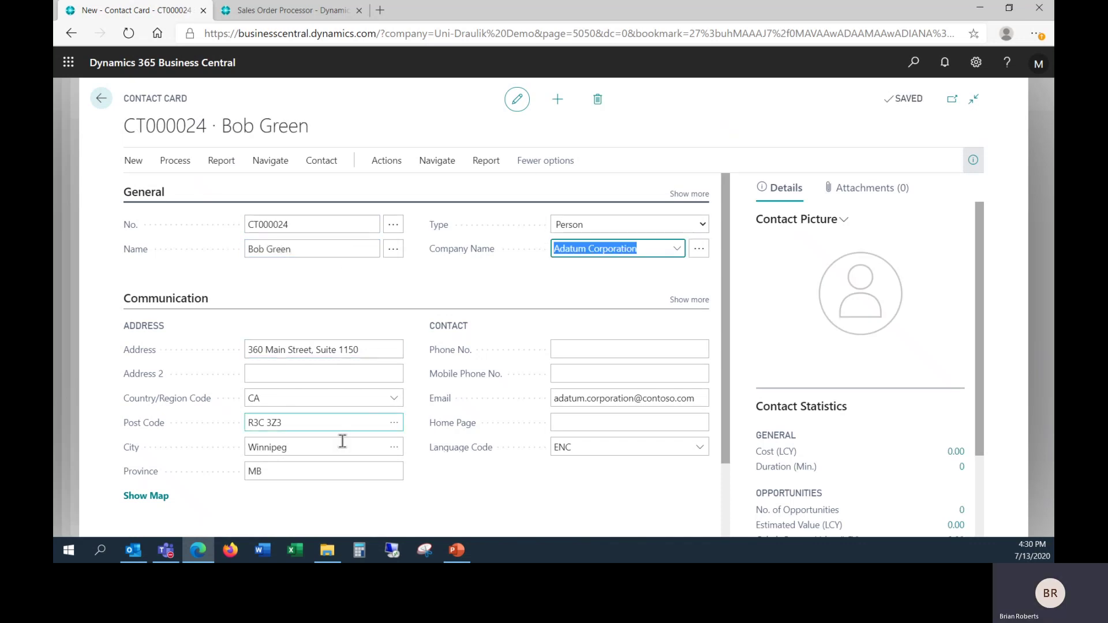
Step: Leave the new contact card and return to the Adatum Corporation customer card
click(587, 340)
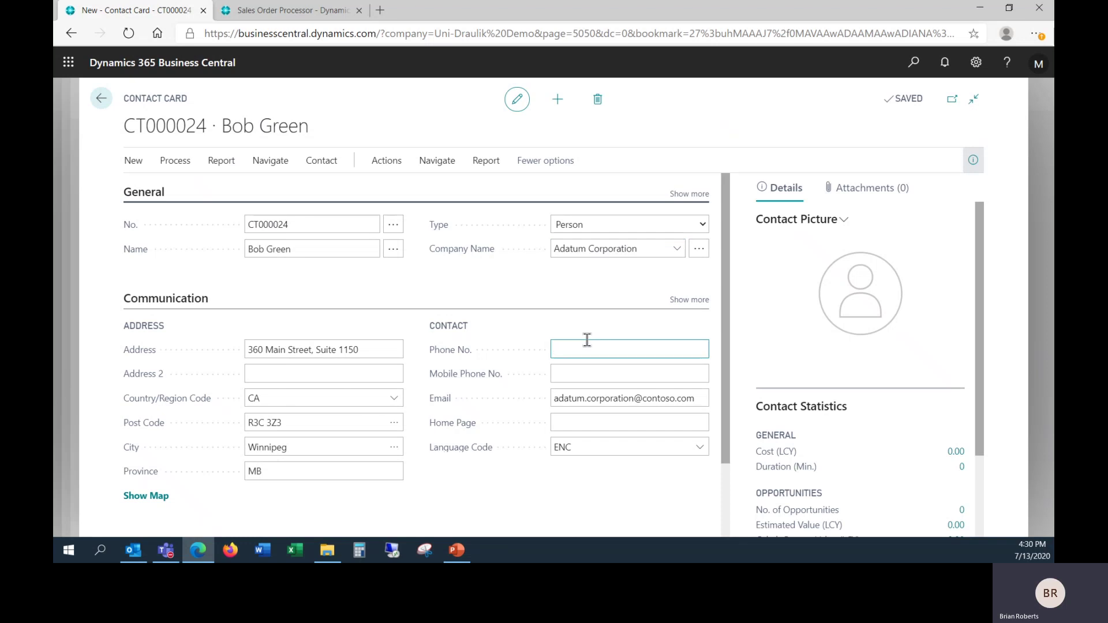
scroll(491, 319, down, 2)
scroll(475, 347, up, 2)
click(100, 100)
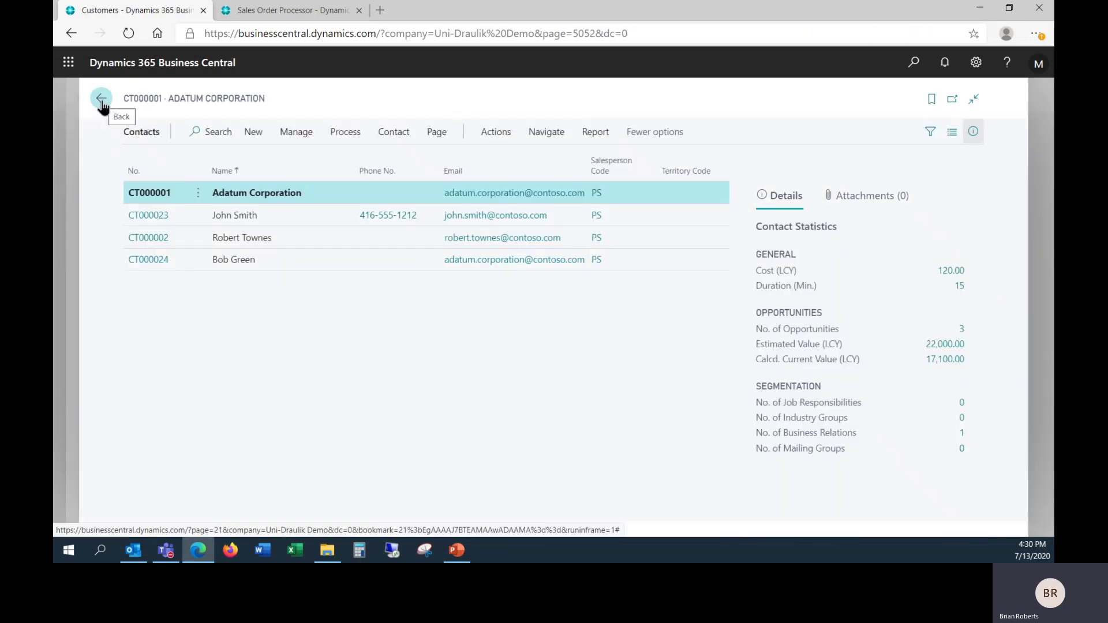
click(101, 101)
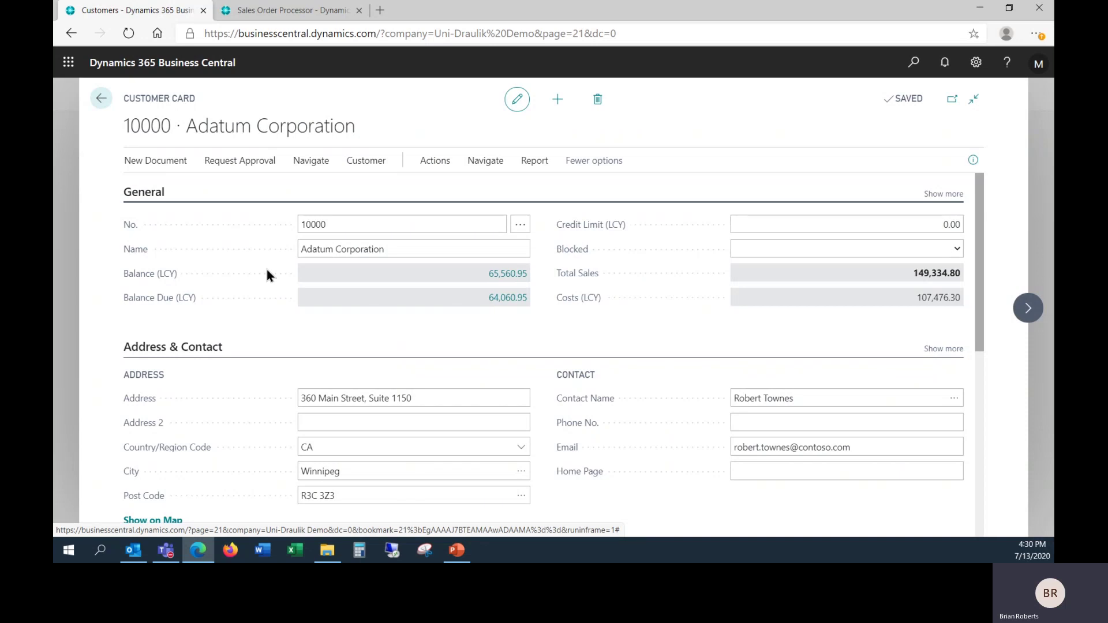
scroll(267, 269, down, 8)
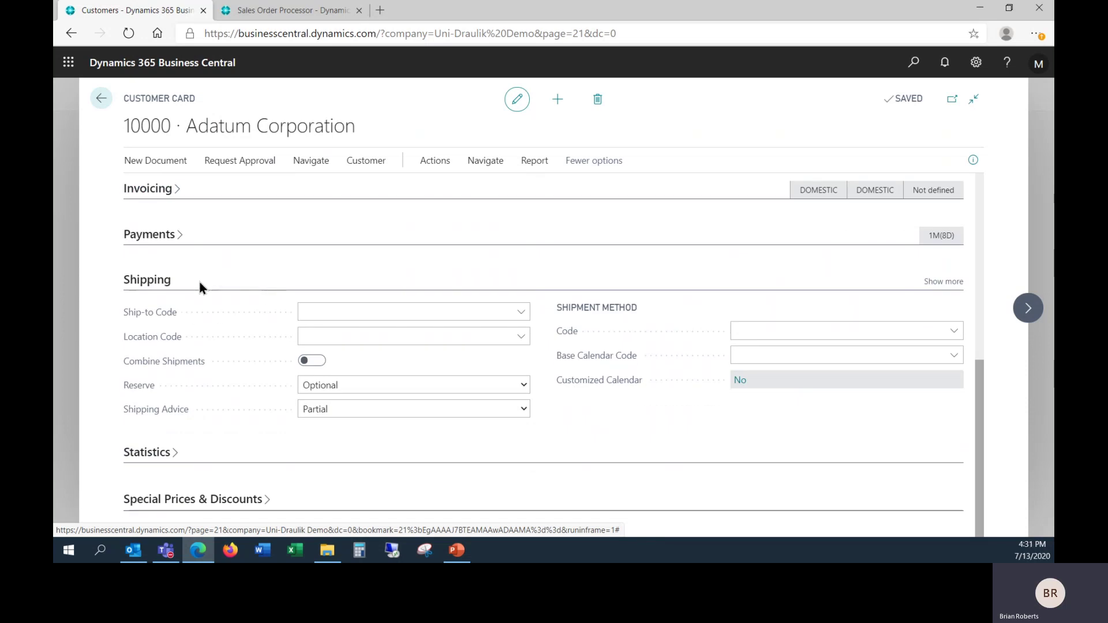
click(521, 314)
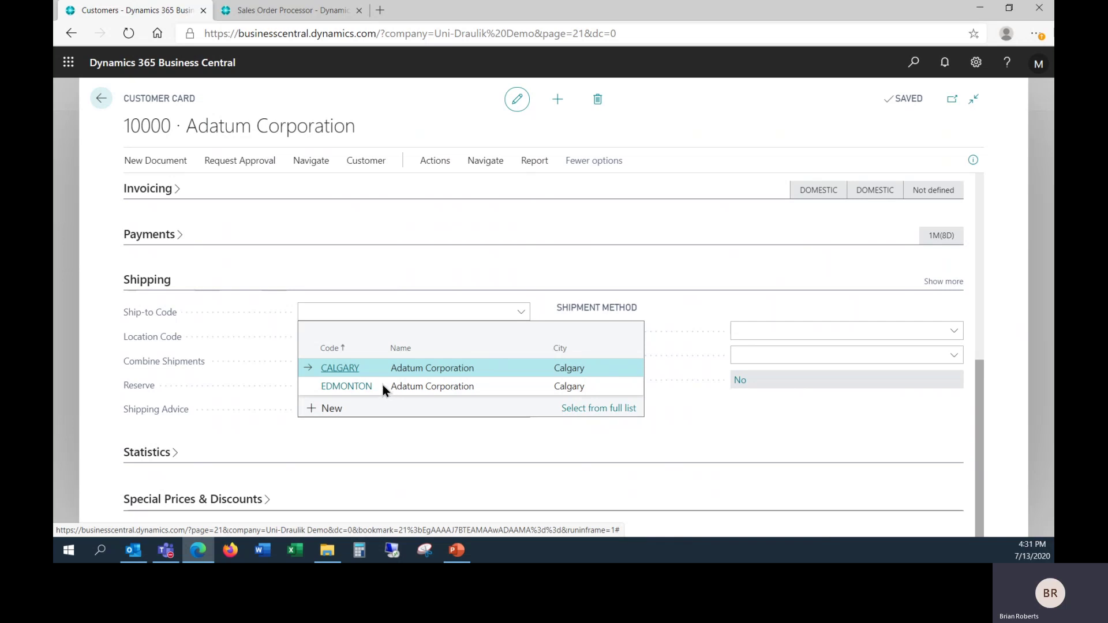
click(657, 331)
scroll(656, 330, up, 5)
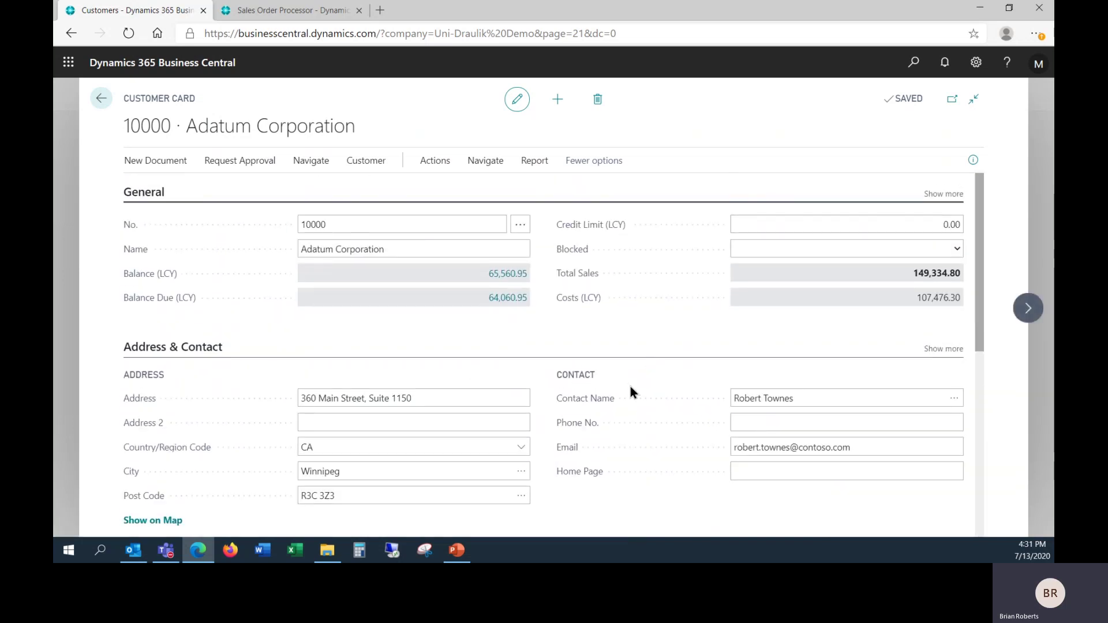
Step: Set the customer's Contact Name to the newly added person contact via the lookup
click(954, 400)
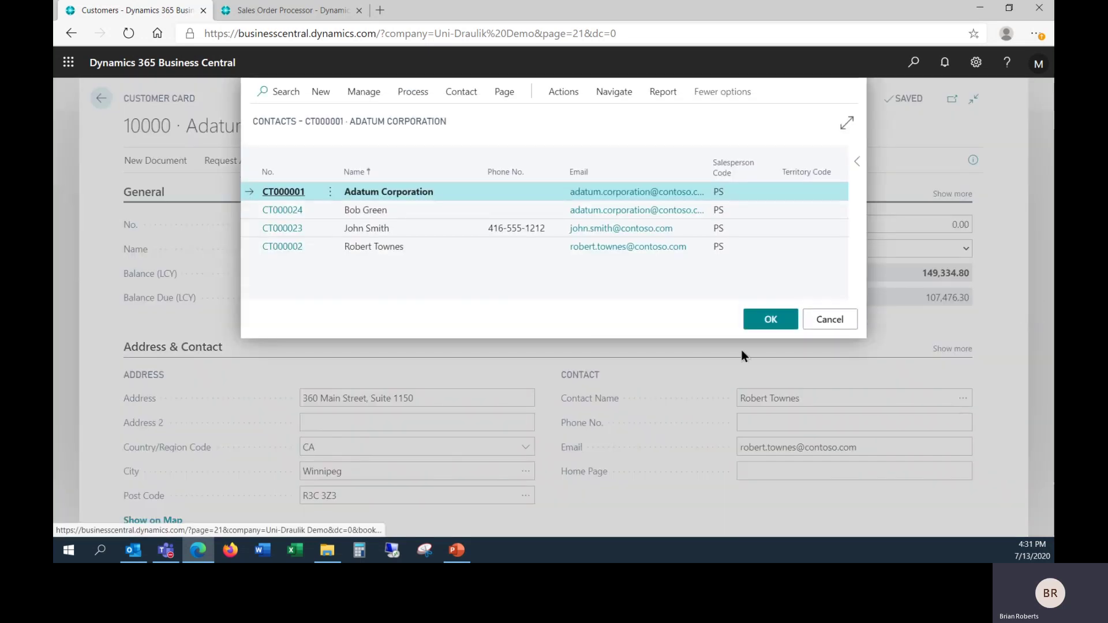
click(407, 225)
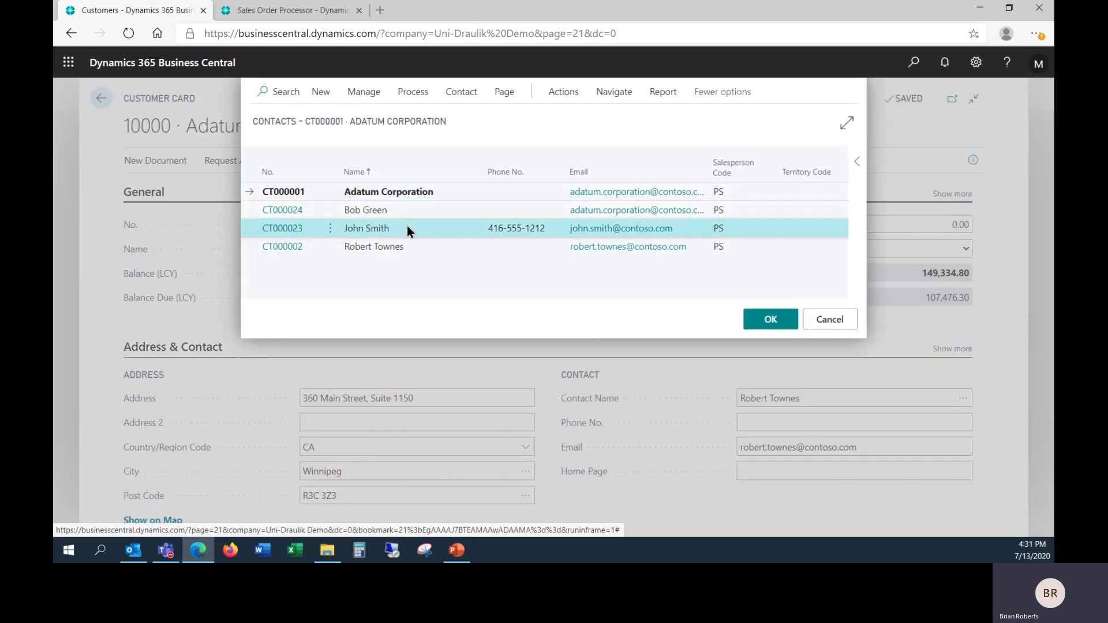
click(770, 320)
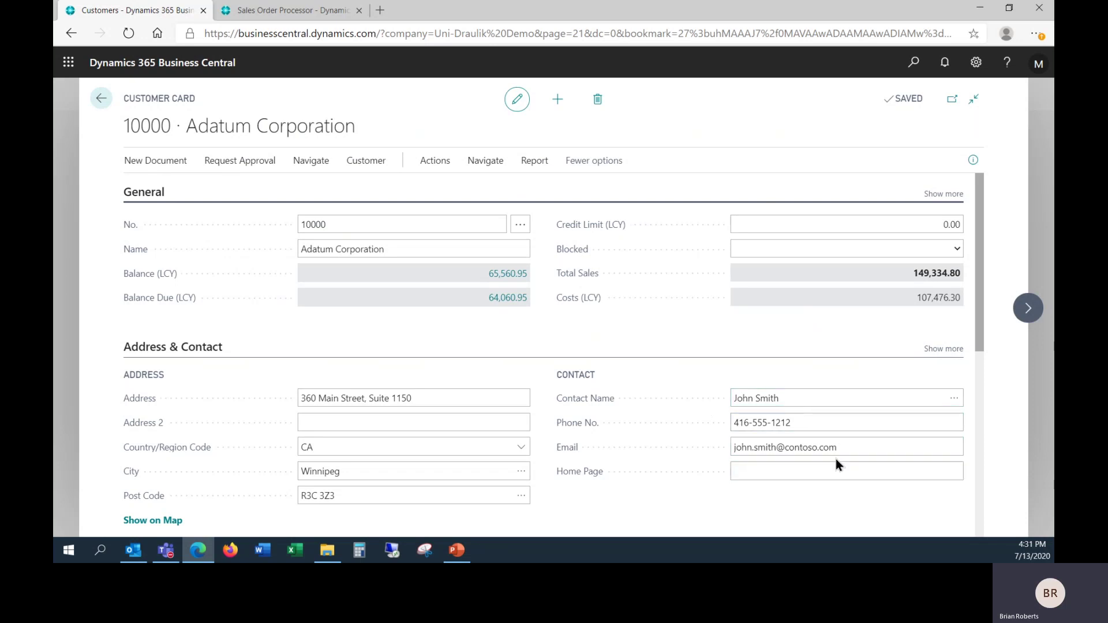
click(954, 399)
click(341, 208)
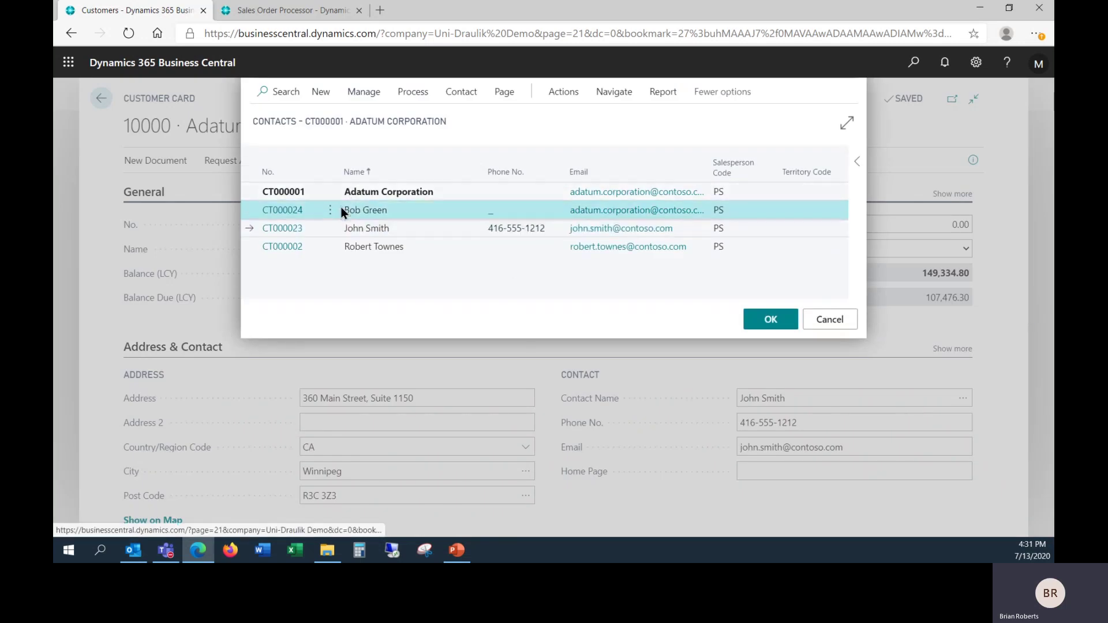
click(767, 323)
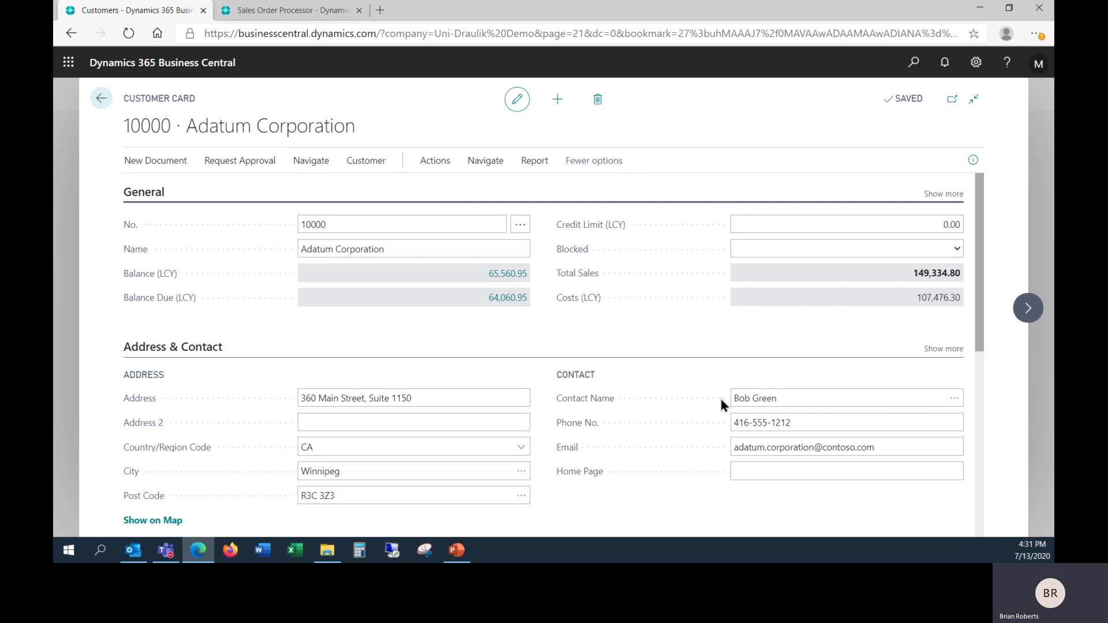
click(799, 399)
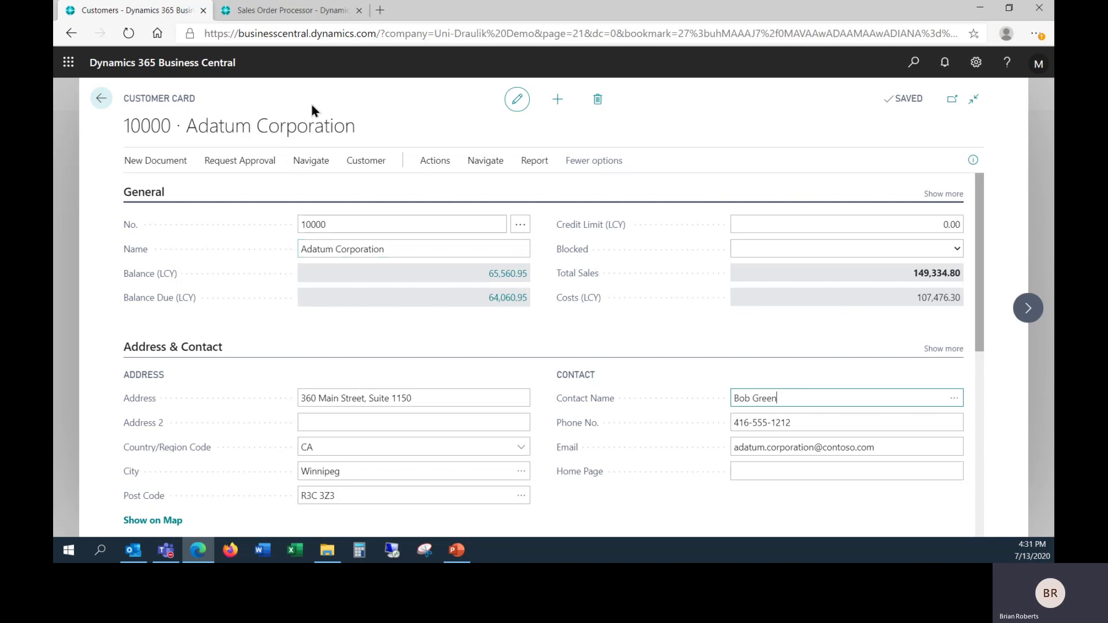
Step: Check the customer's contacts list under Navigate, then return to the customer card
click(328, 168)
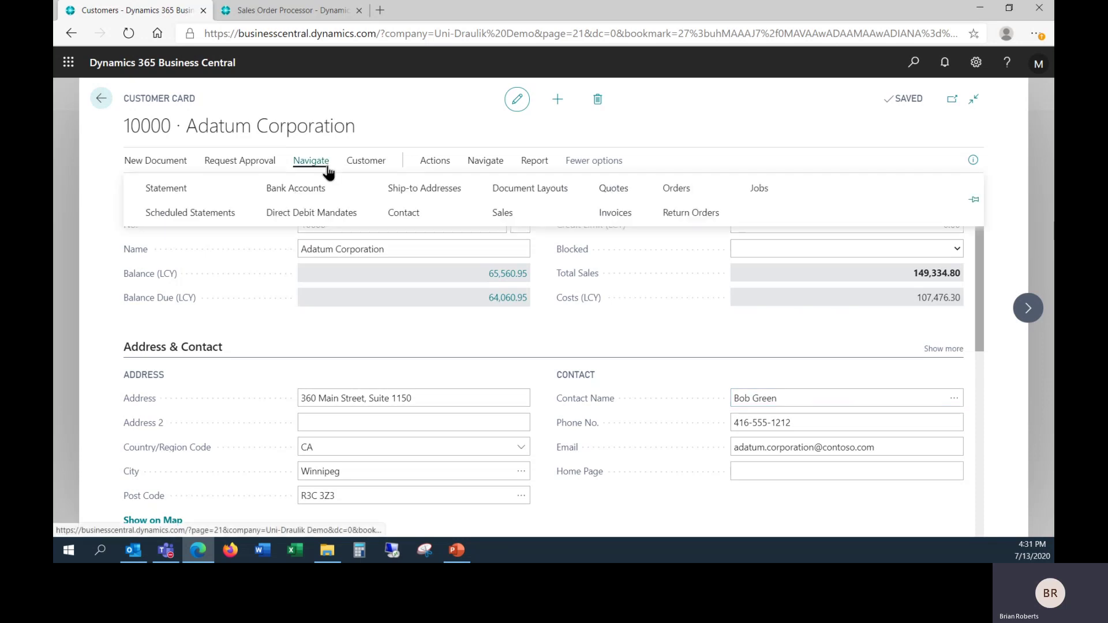
click(413, 214)
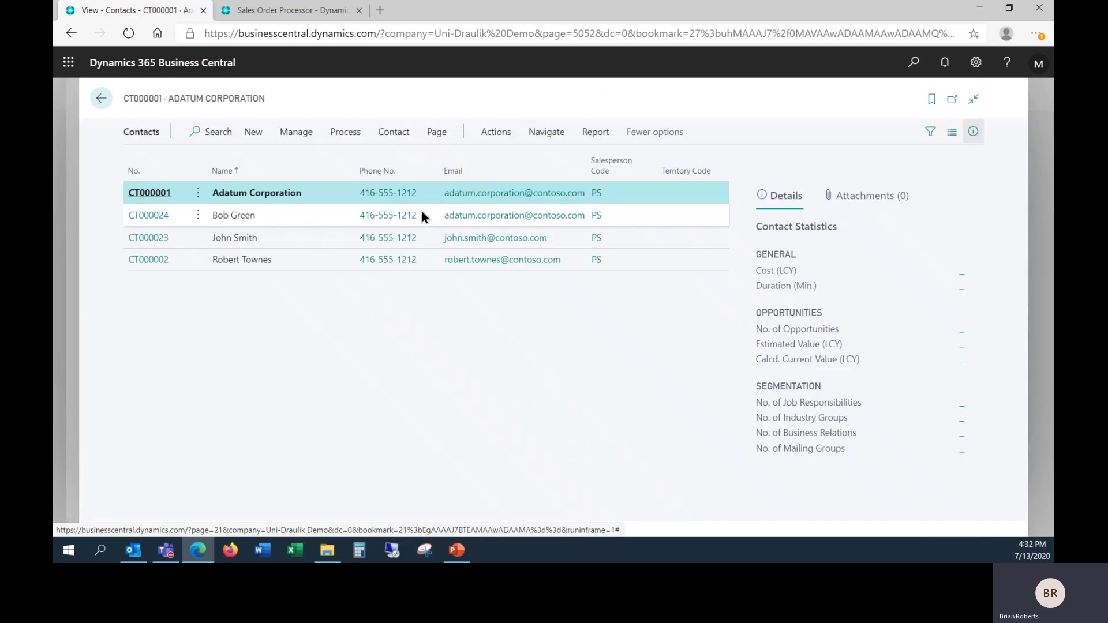
key(Escape)
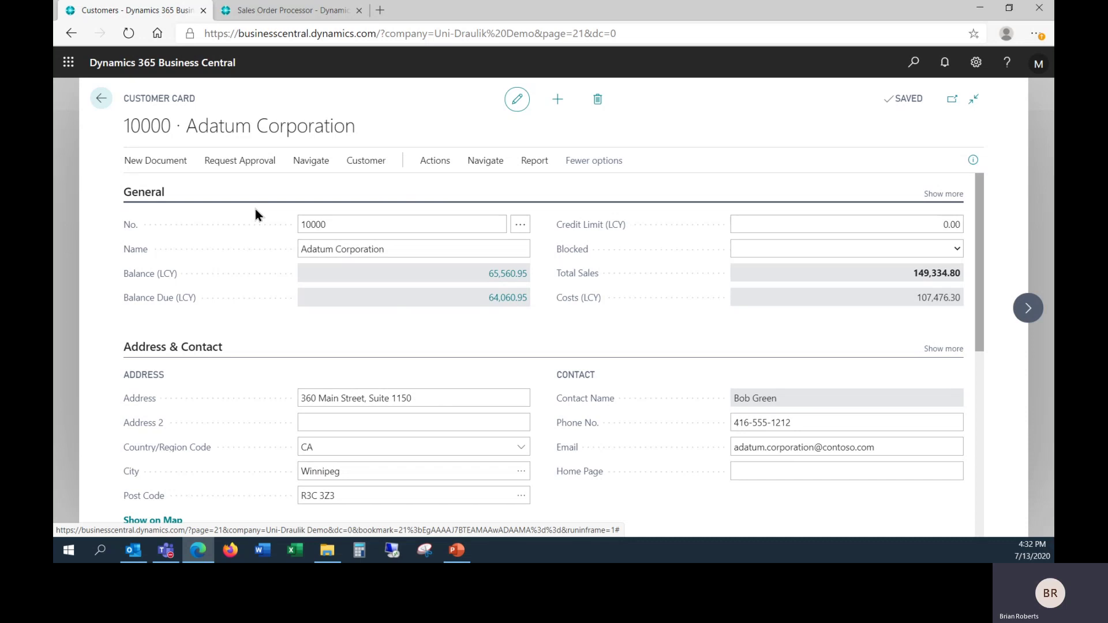
Step: Start a new sales quote for Adatum Corporation and dismiss the overdue-balance notice
click(290, 13)
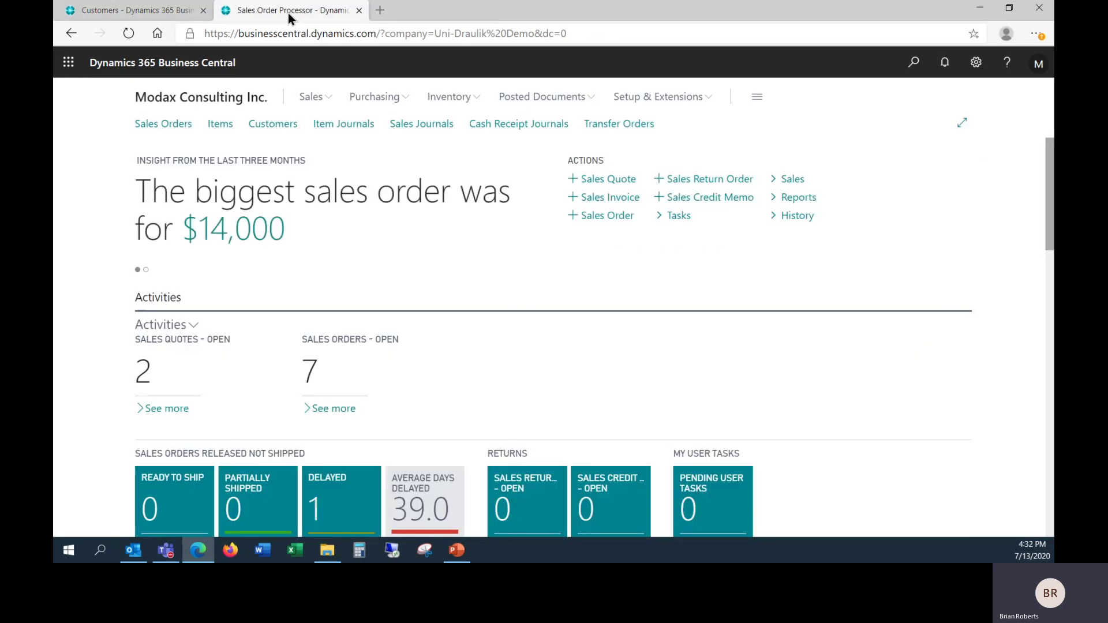
click(591, 183)
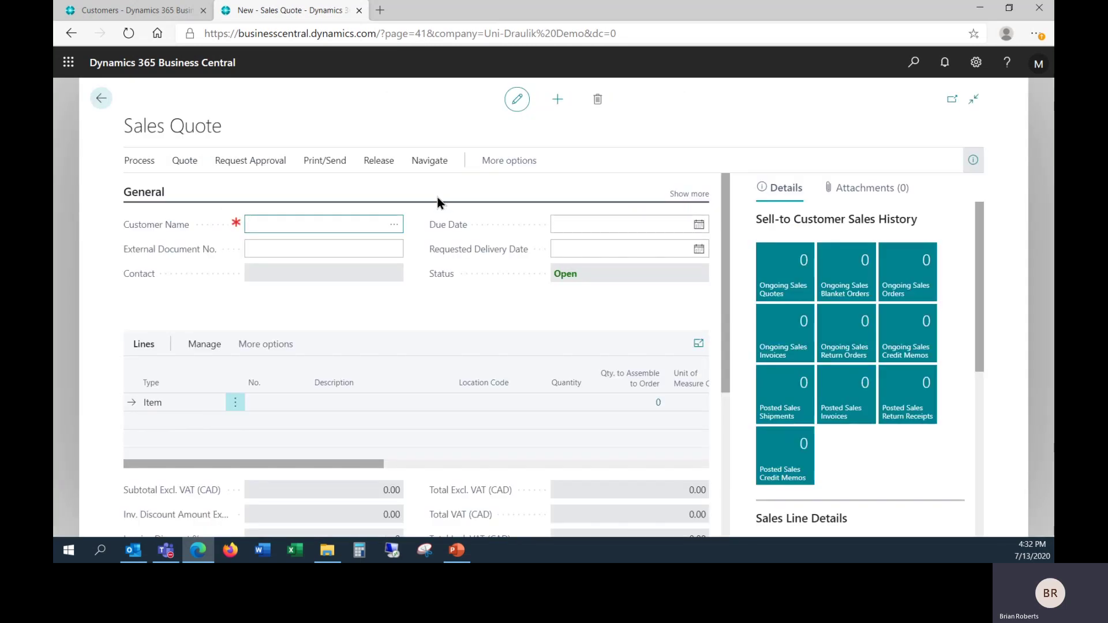
click(396, 224)
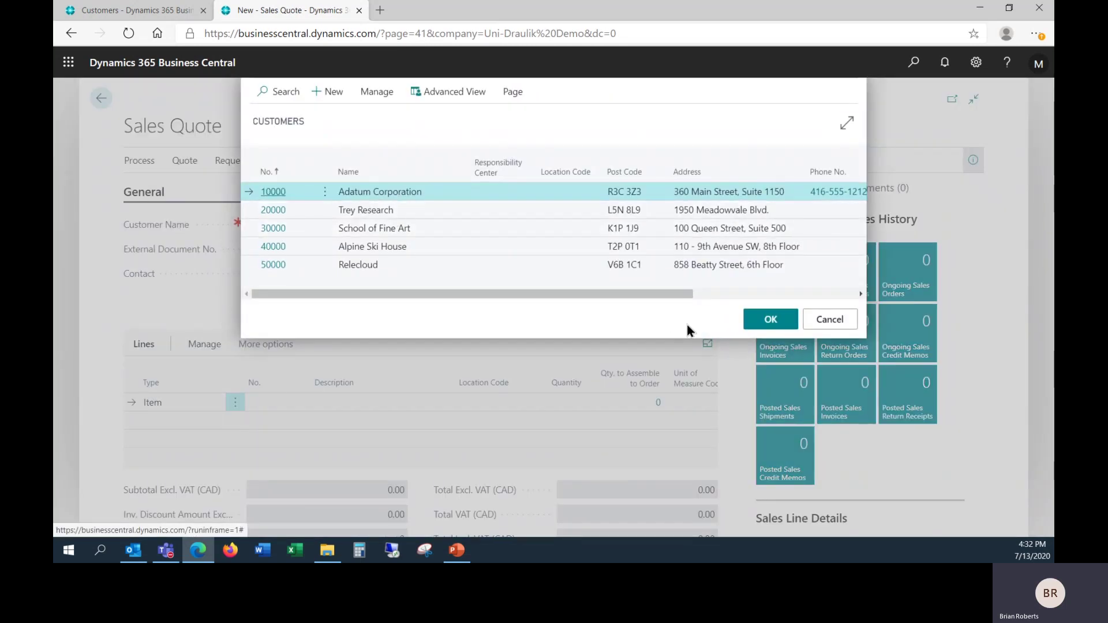
click(769, 319)
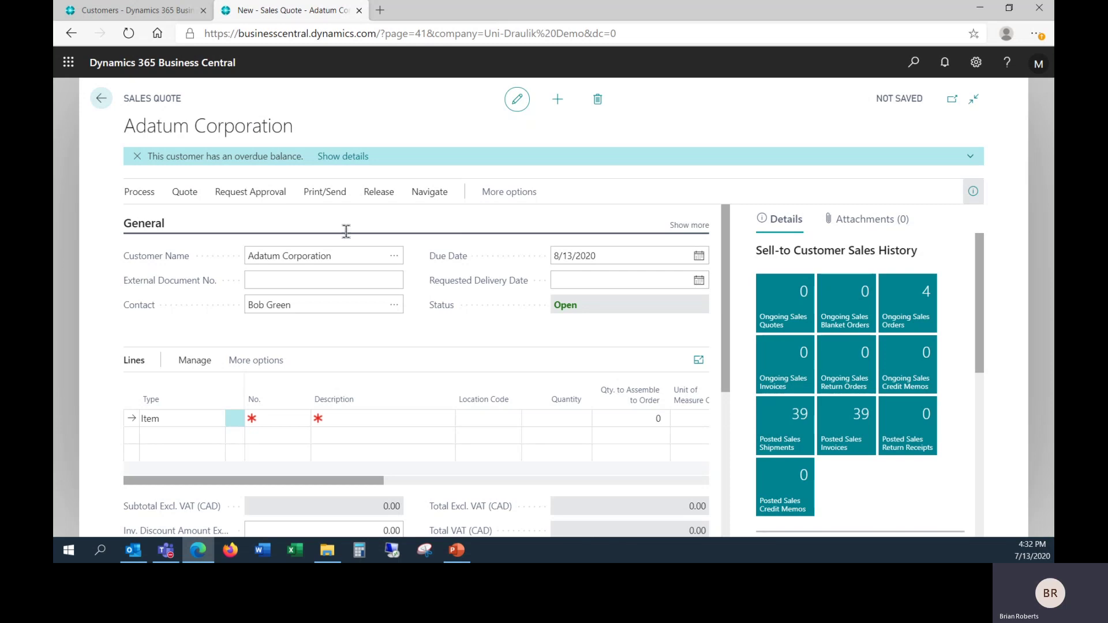
click(138, 159)
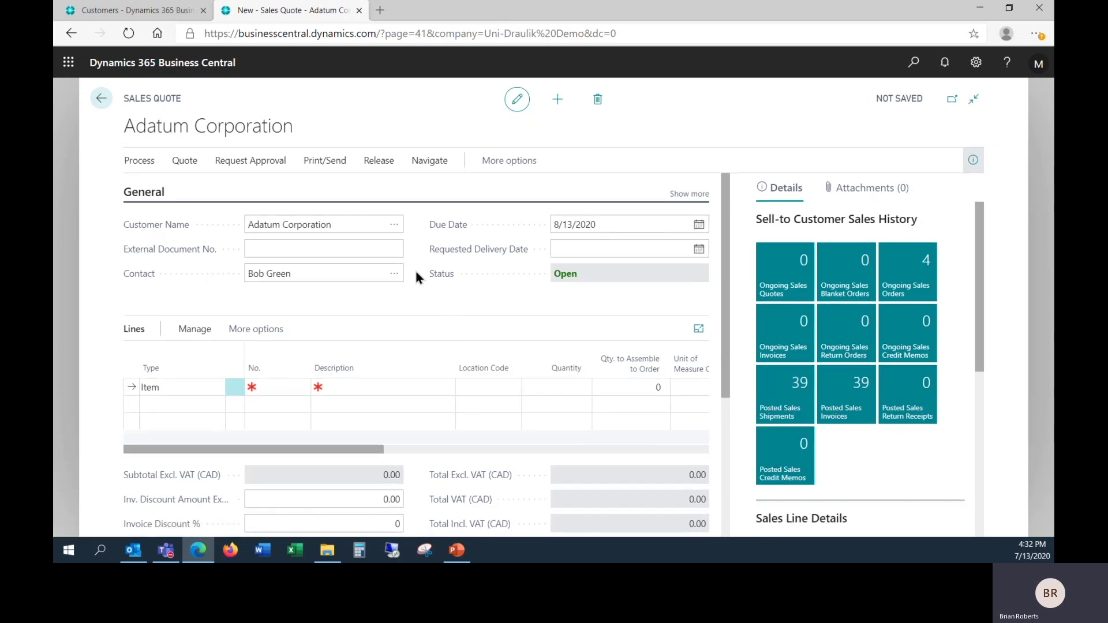
scroll(415, 268, down, 3)
scroll(419, 278, down, 1)
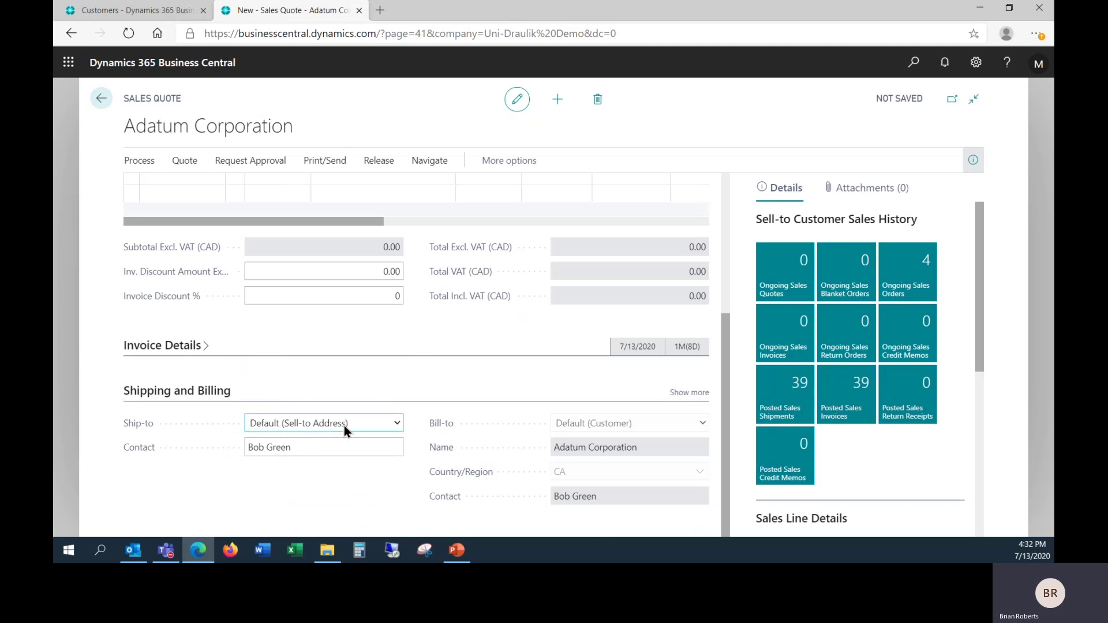
Step: Set the quote's Ship-to to Alternate Shipping Address using the CALGARY address
click(396, 424)
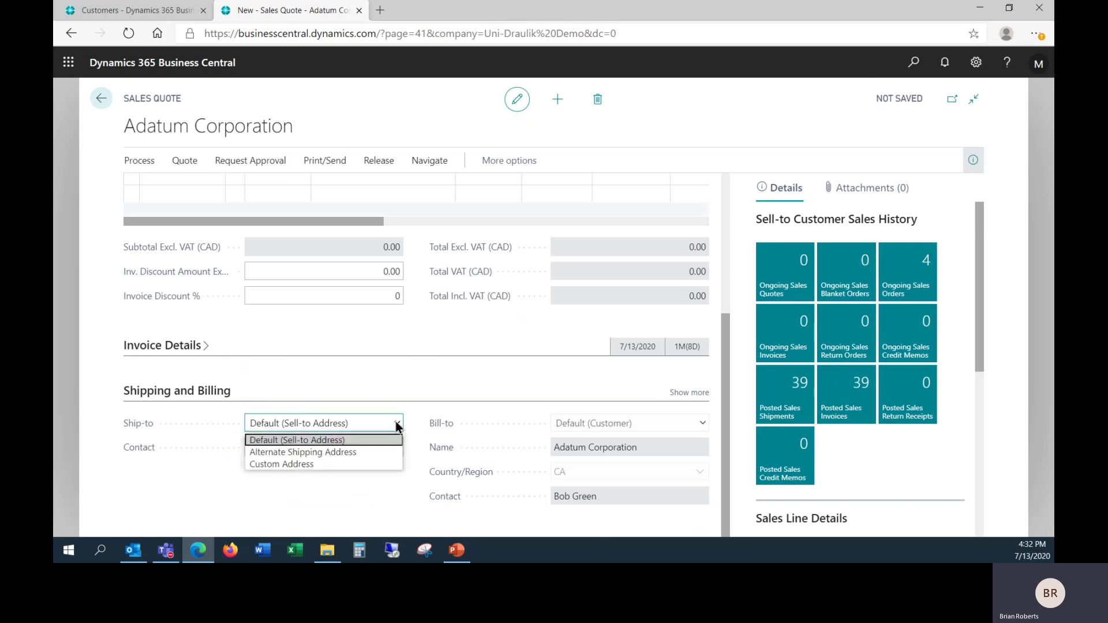
click(359, 453)
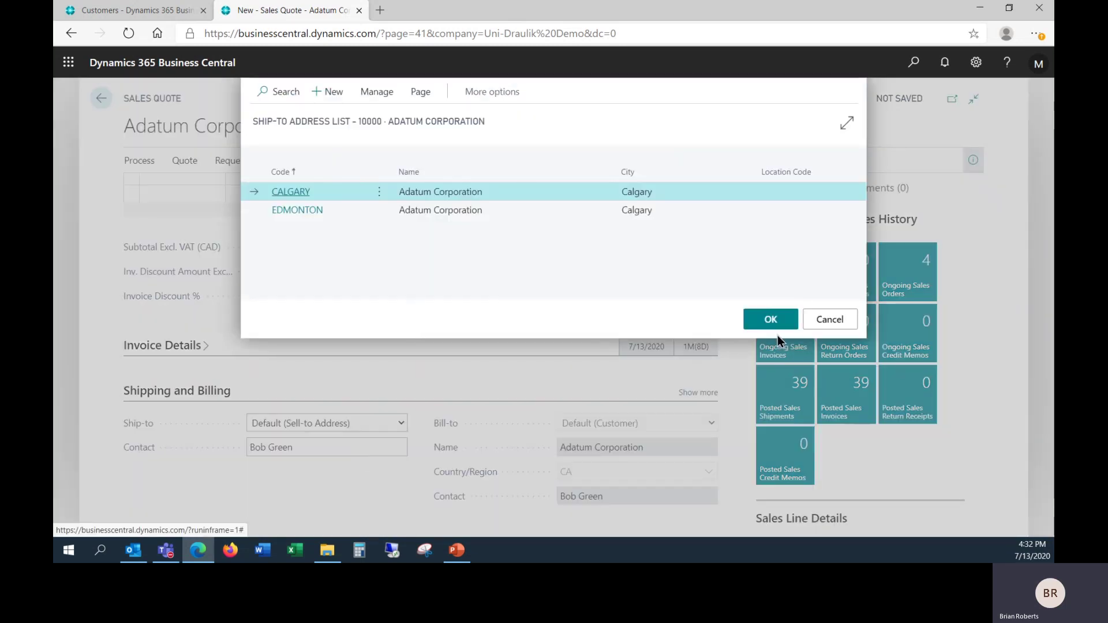
click(768, 318)
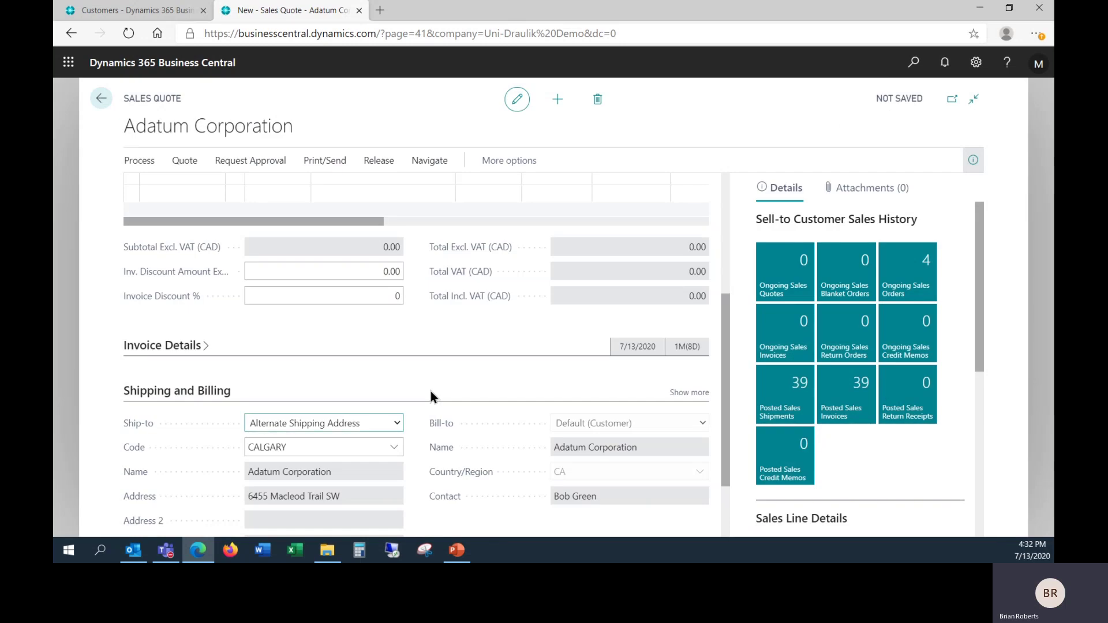
scroll(431, 391, down, 2)
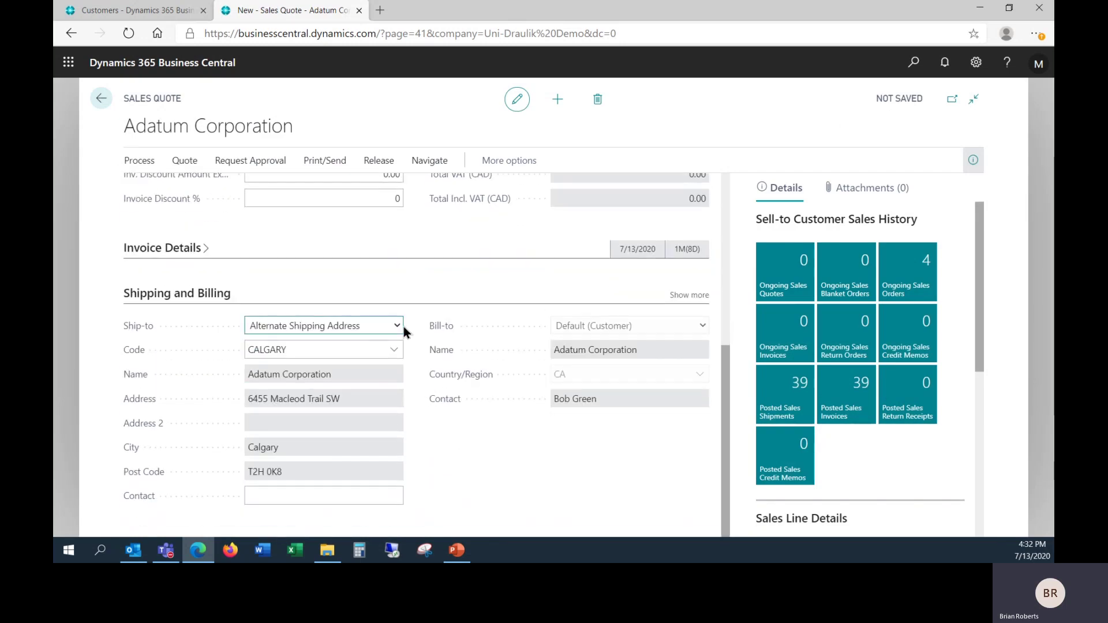
Step: Switch Ship-to to Custom Address and change the street to 100 Main Street
click(397, 325)
click(355, 366)
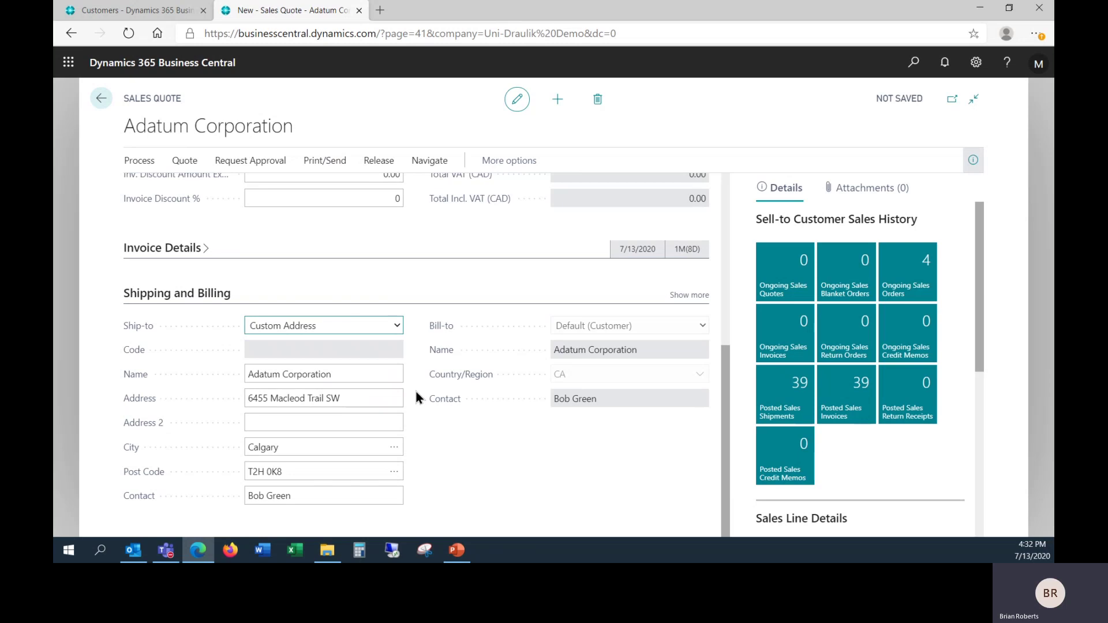
drag(366, 396, 223, 399)
text(100 Main St)
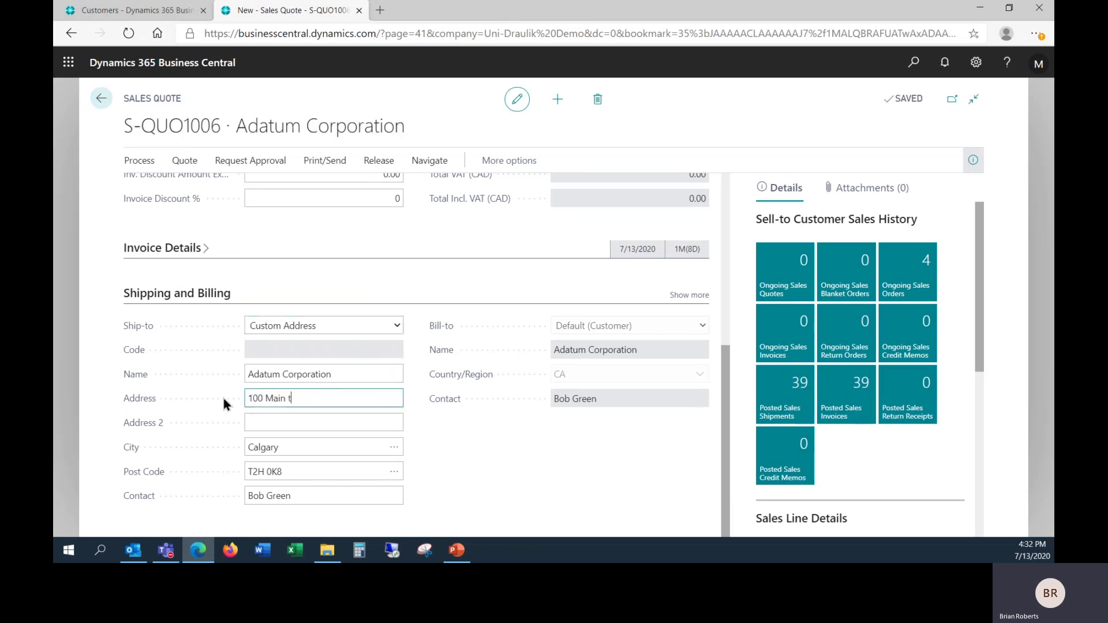
text(reet)
key(Tab)
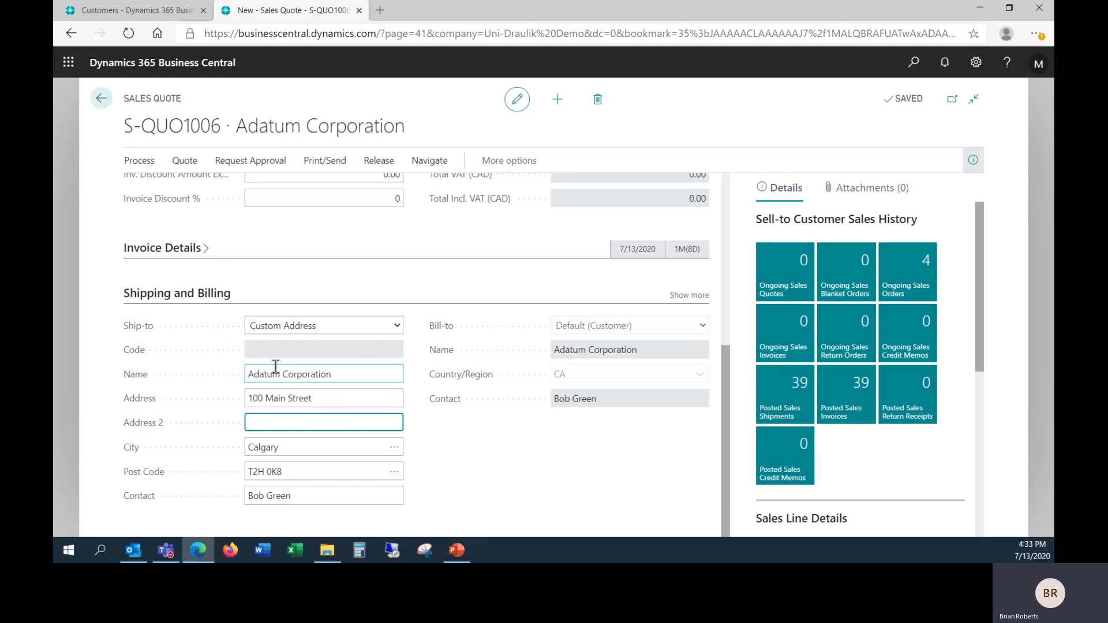
scroll(403, 299, up, 5)
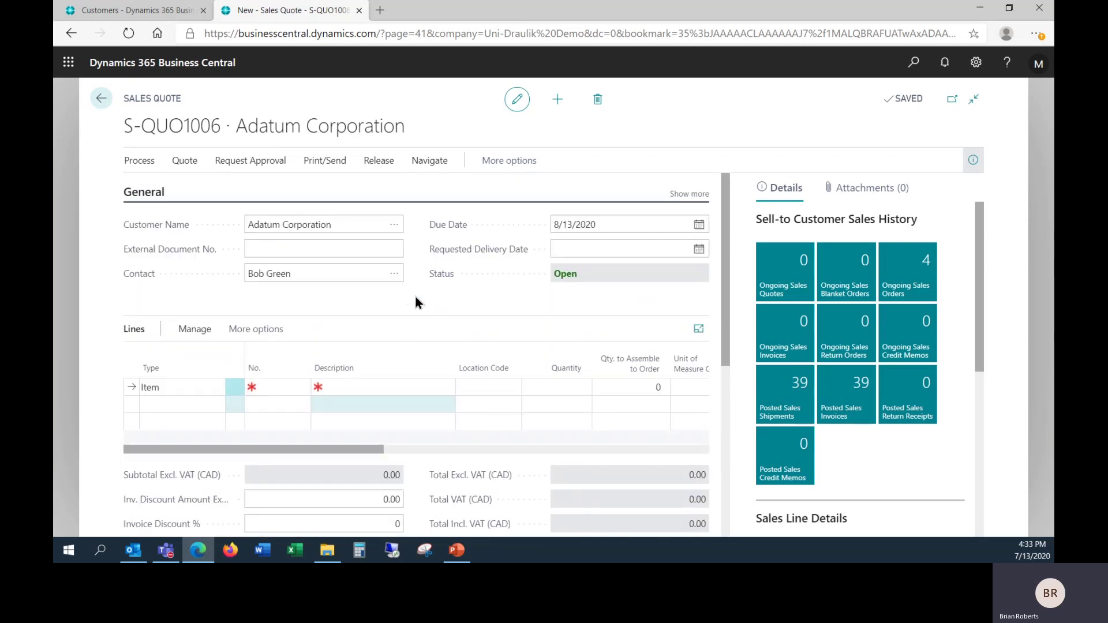
Step: Replace the quote's contact with a different Adatum Corporation contact from the lookup
click(395, 275)
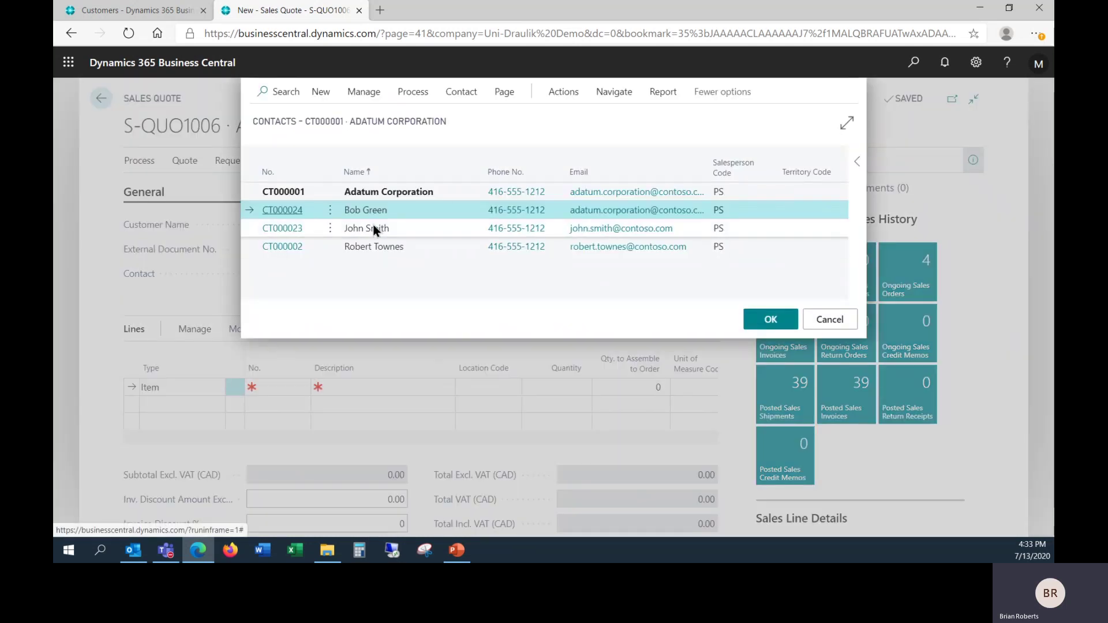
click(397, 229)
click(780, 321)
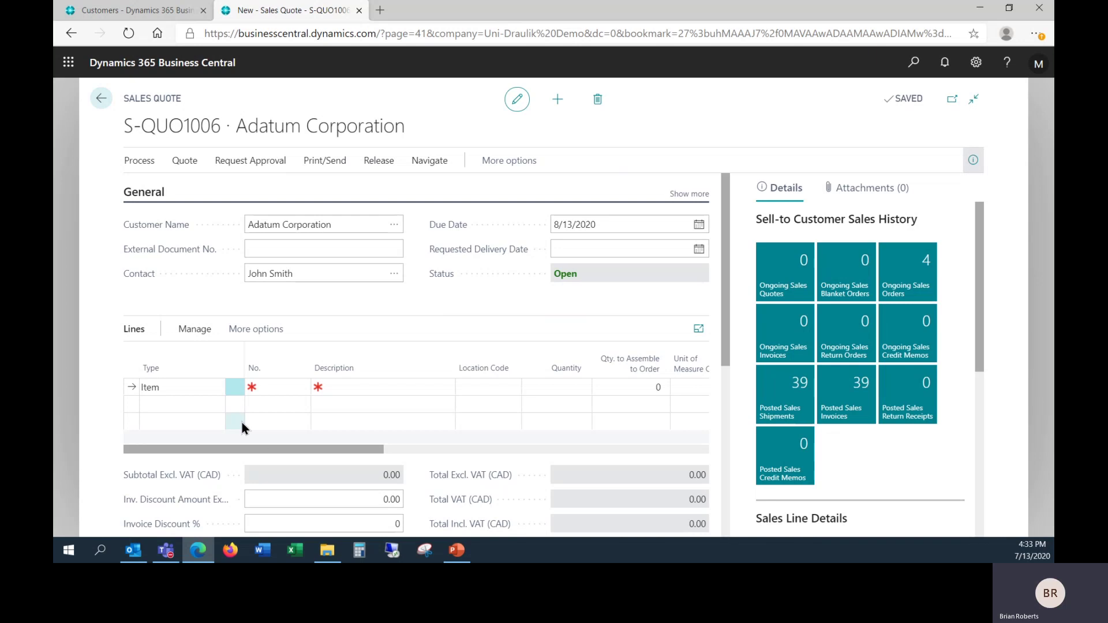
Step: Add a quote line for 1 ATHENS Desk, item 1896-S
click(288, 388)
click(301, 387)
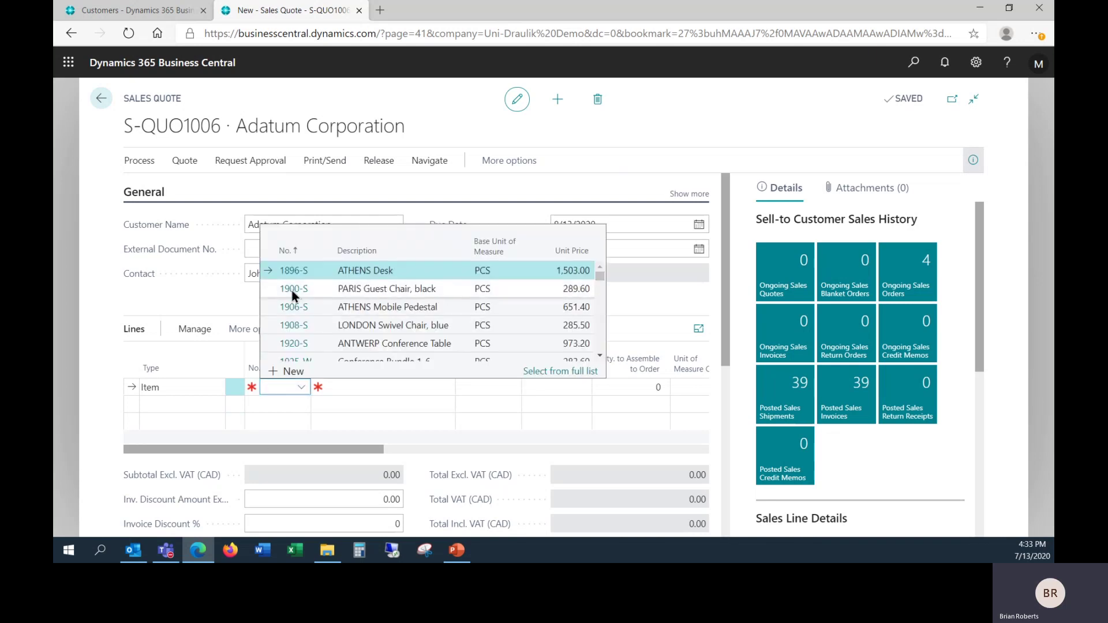
key(Return)
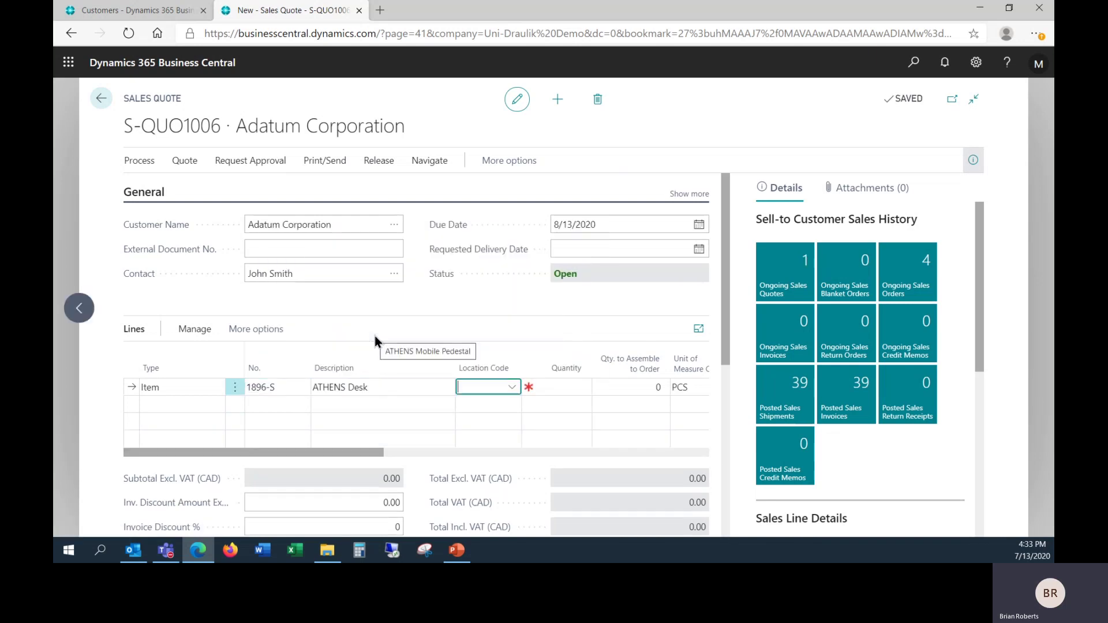
key(Tab)
text(1)
key(Tab)
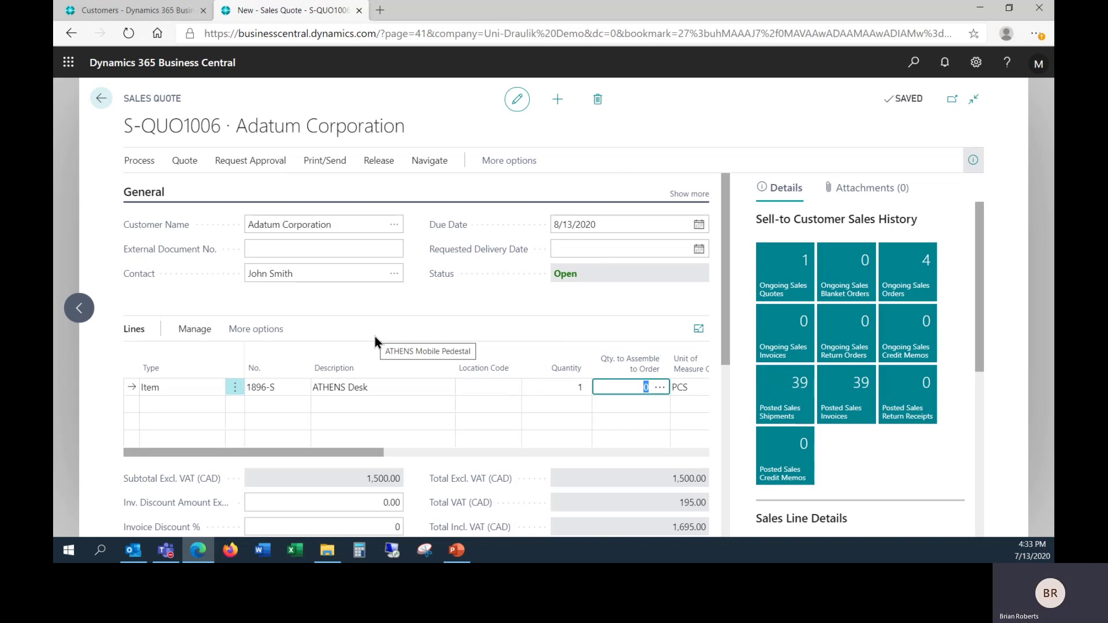
click(325, 164)
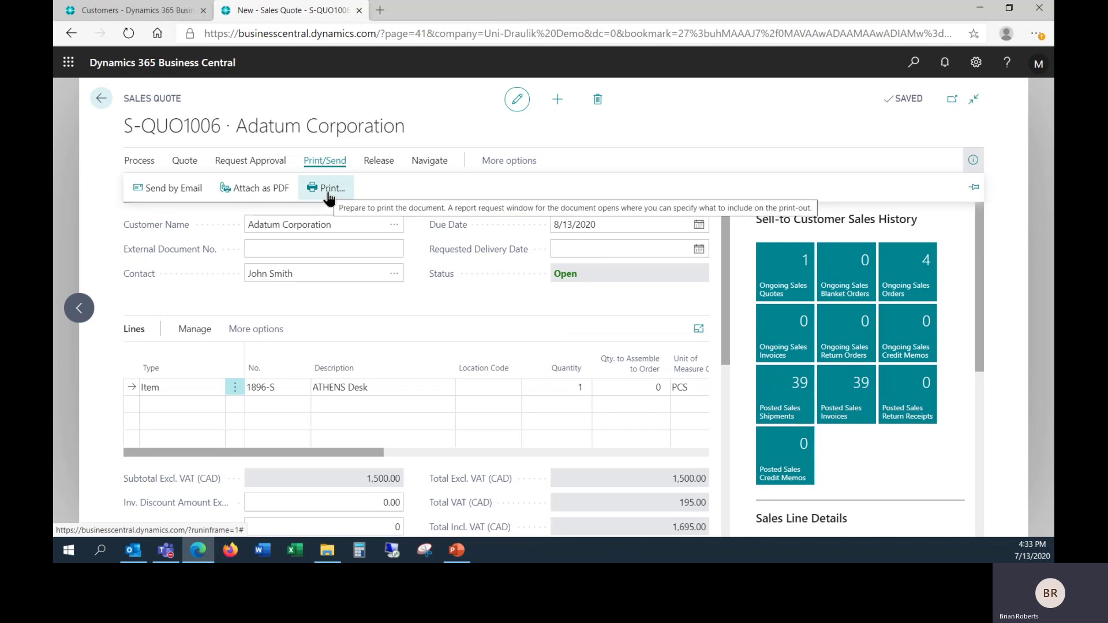
click(166, 192)
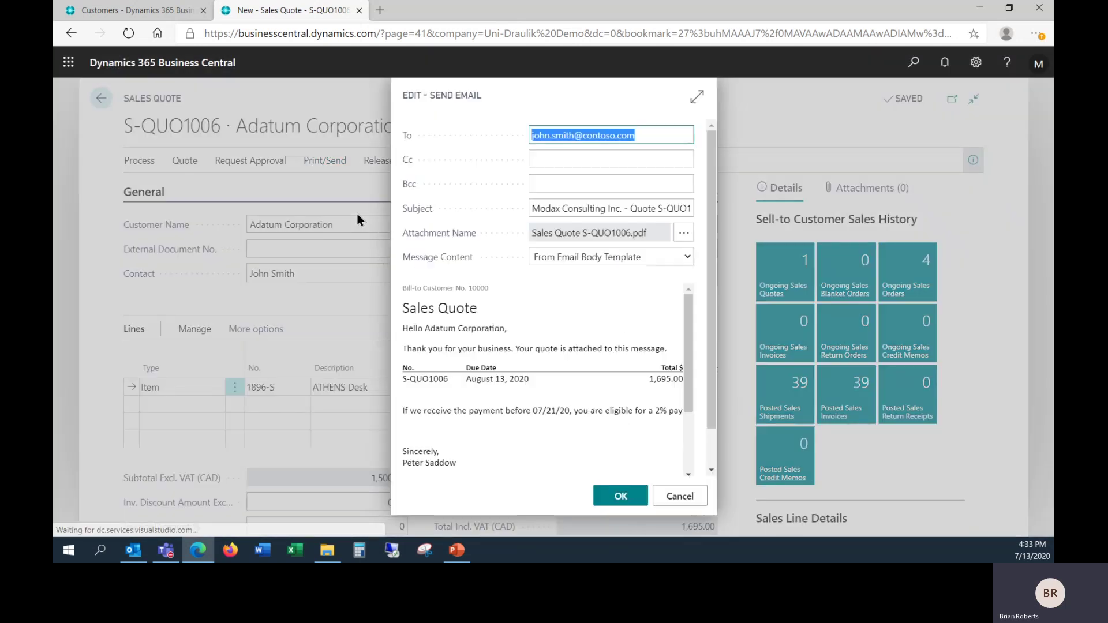
click(650, 138)
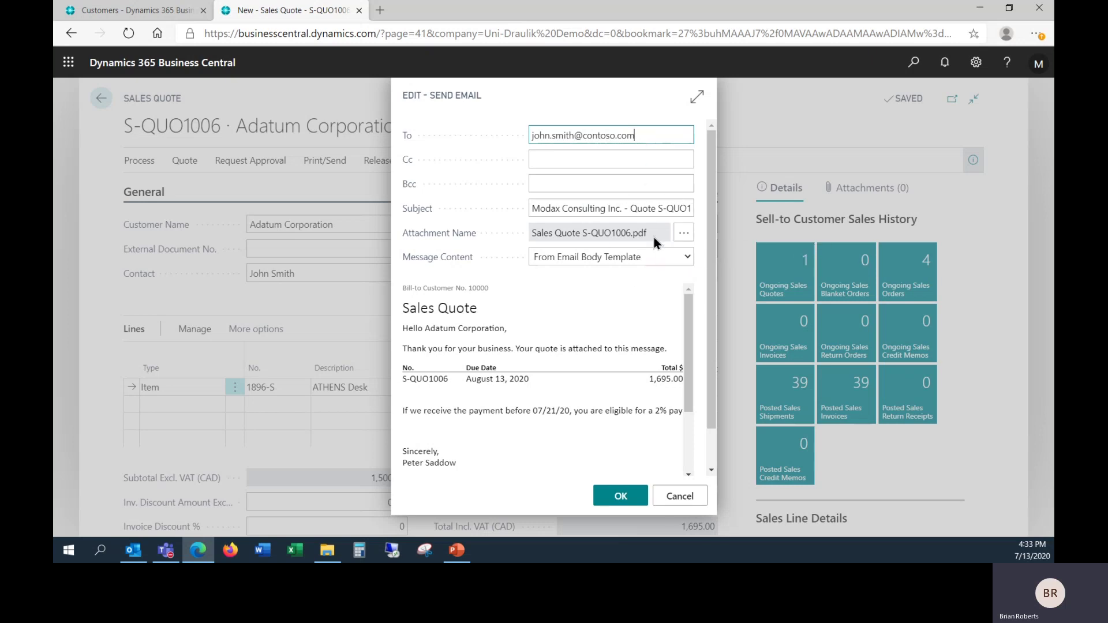
click(679, 496)
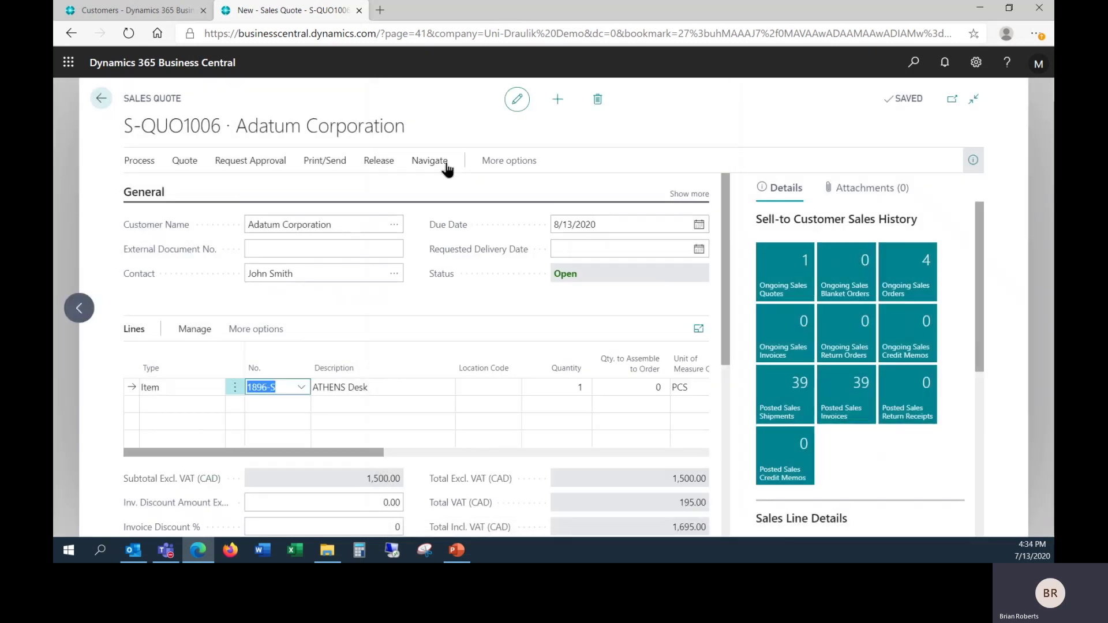
click(332, 159)
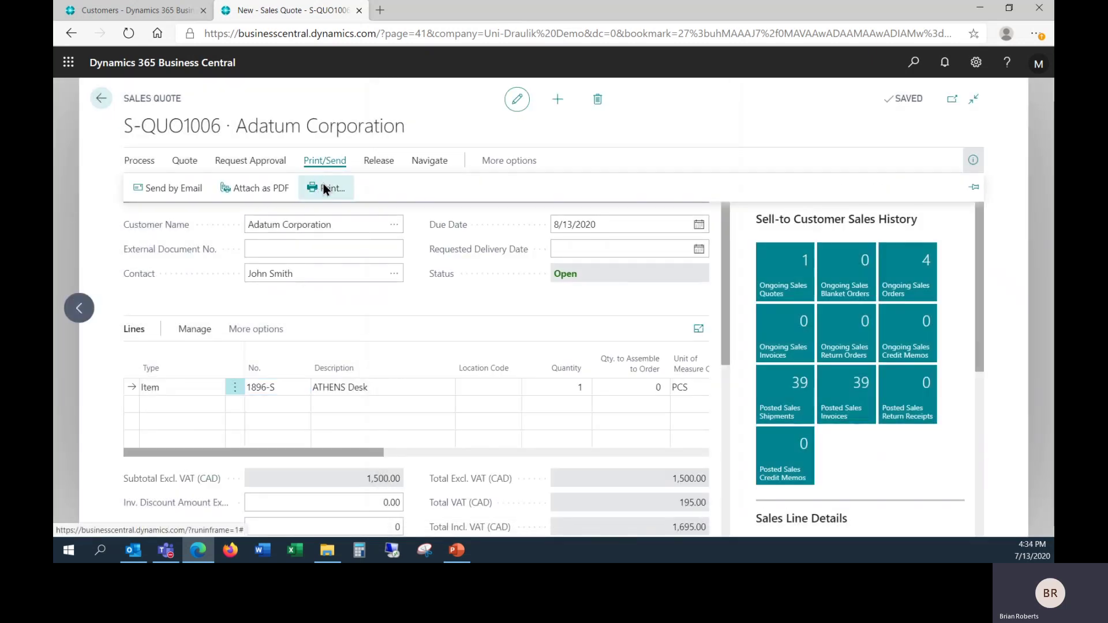
click(323, 184)
click(672, 495)
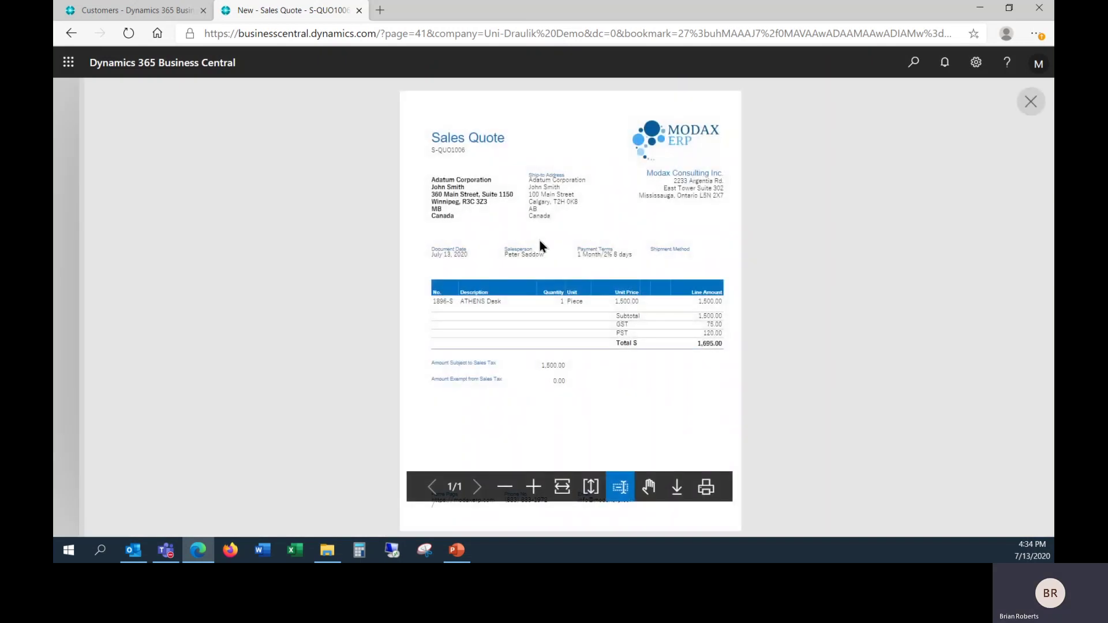
click(563, 487)
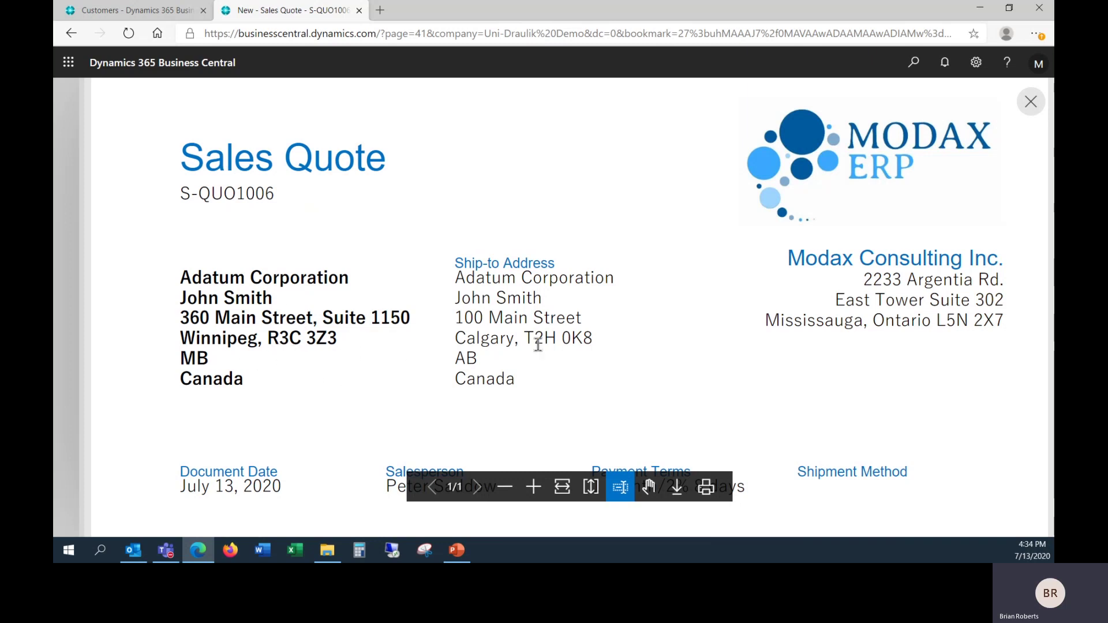
drag(536, 362, 473, 296)
click(584, 302)
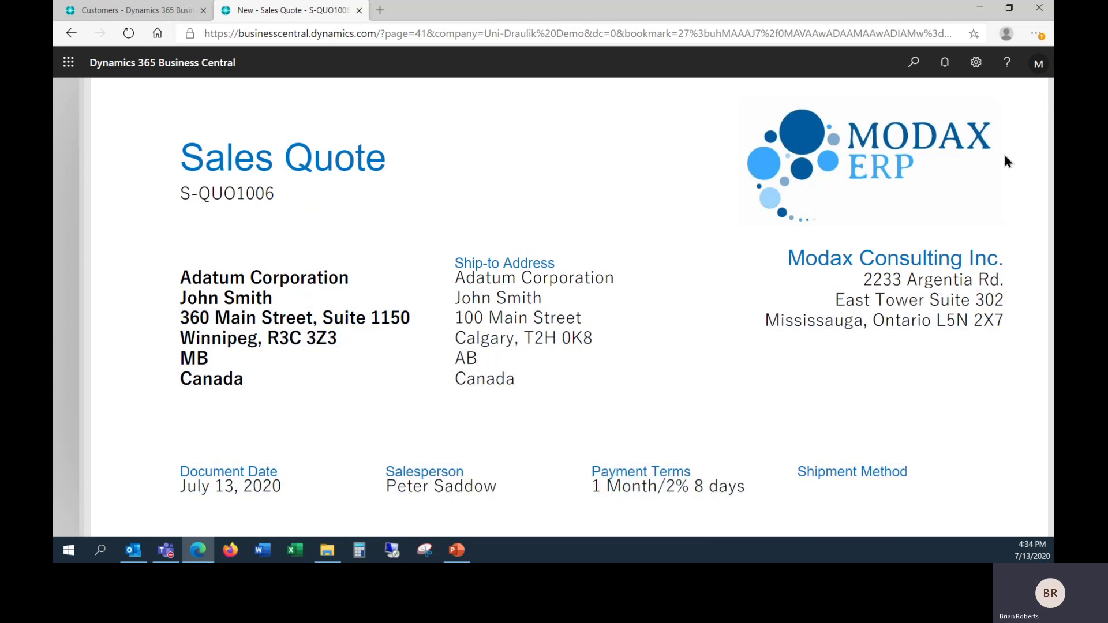
click(1027, 113)
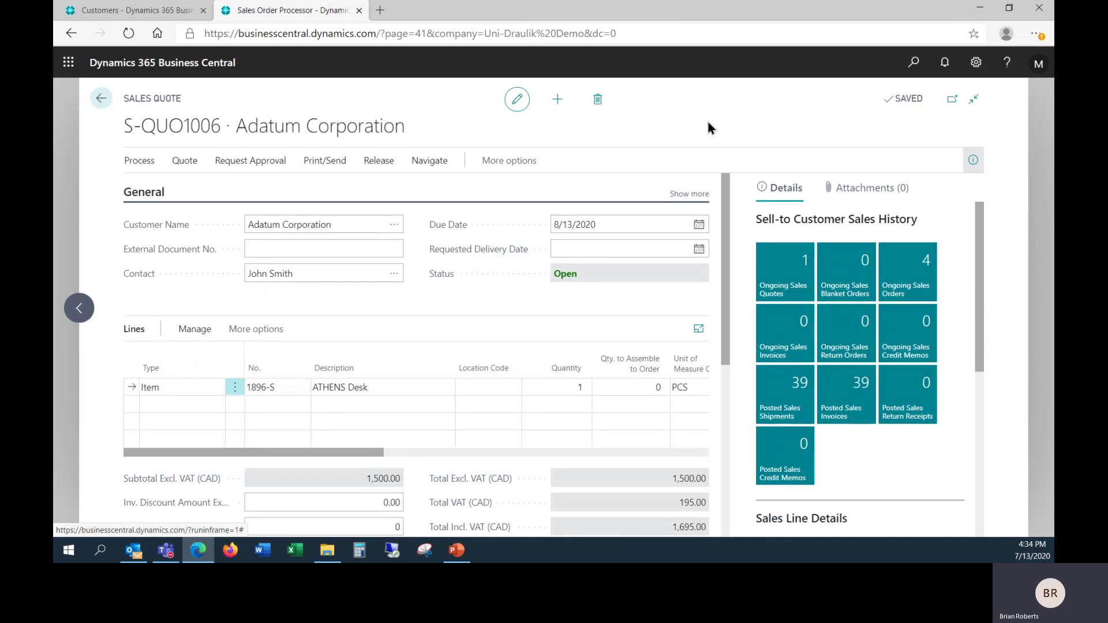
Step: Return to customer 10000's card (balance due 64,060.95), opening and closing its Navigate menu
click(123, 13)
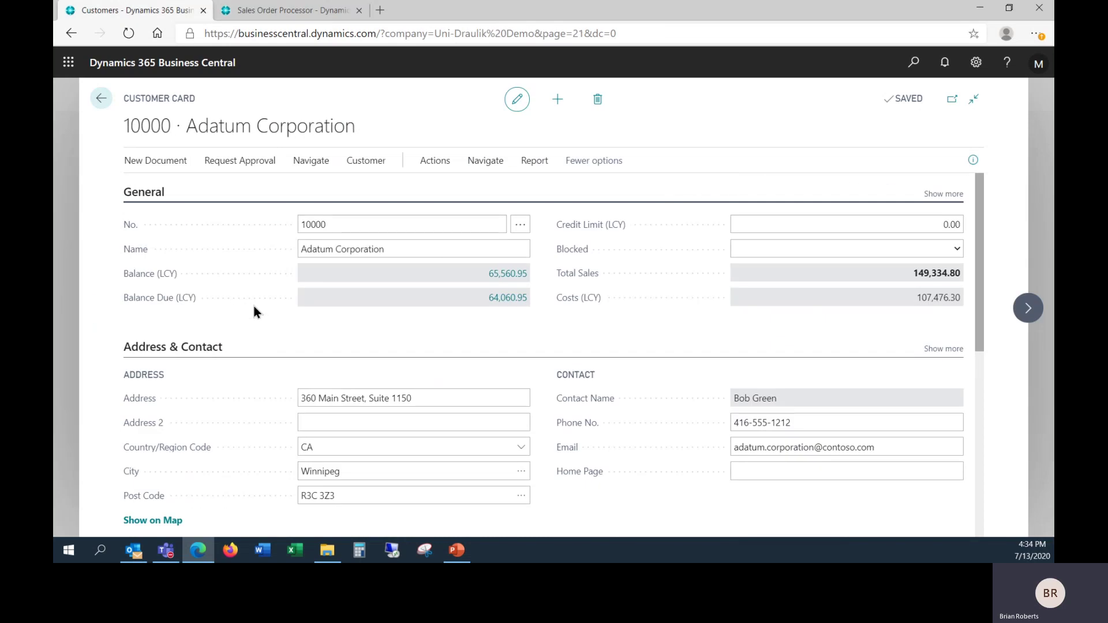
scroll(266, 340, down, 2)
click(282, 369)
click(311, 162)
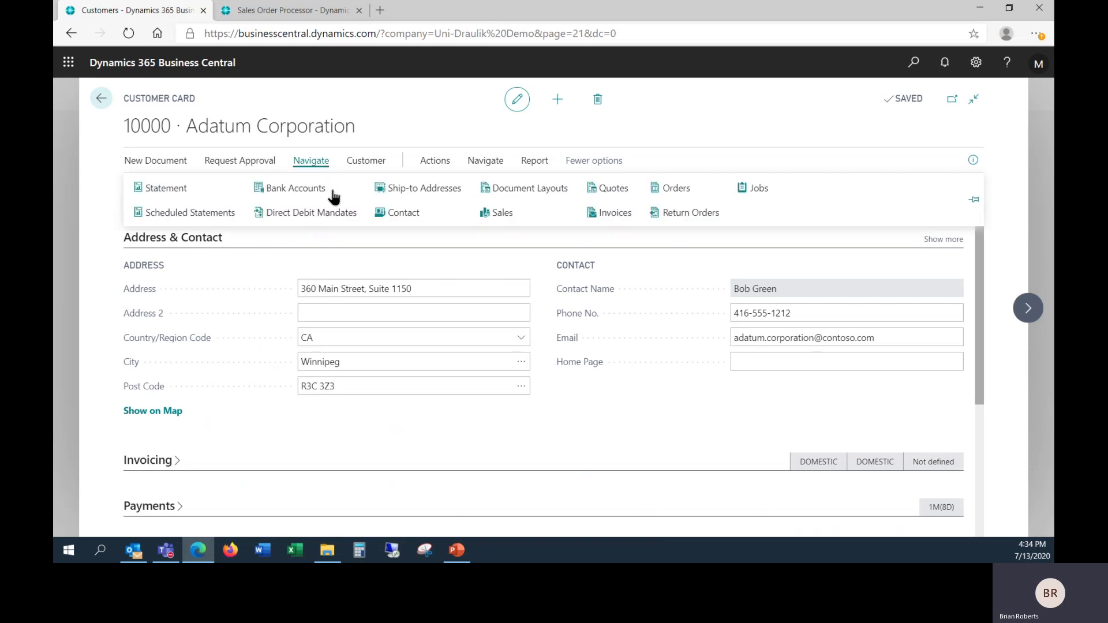
click(434, 195)
key(Escape)
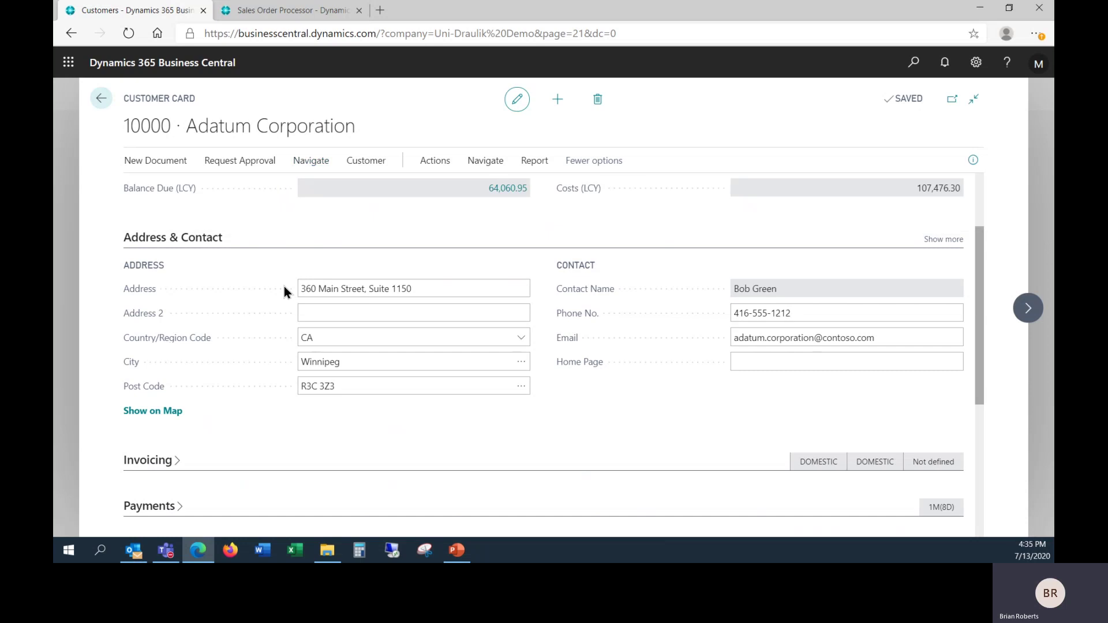
Step: Expand Adatum's Invoicing FastTab and browse the Bill-to Customer list without choosing one
scroll(284, 287, down, 2)
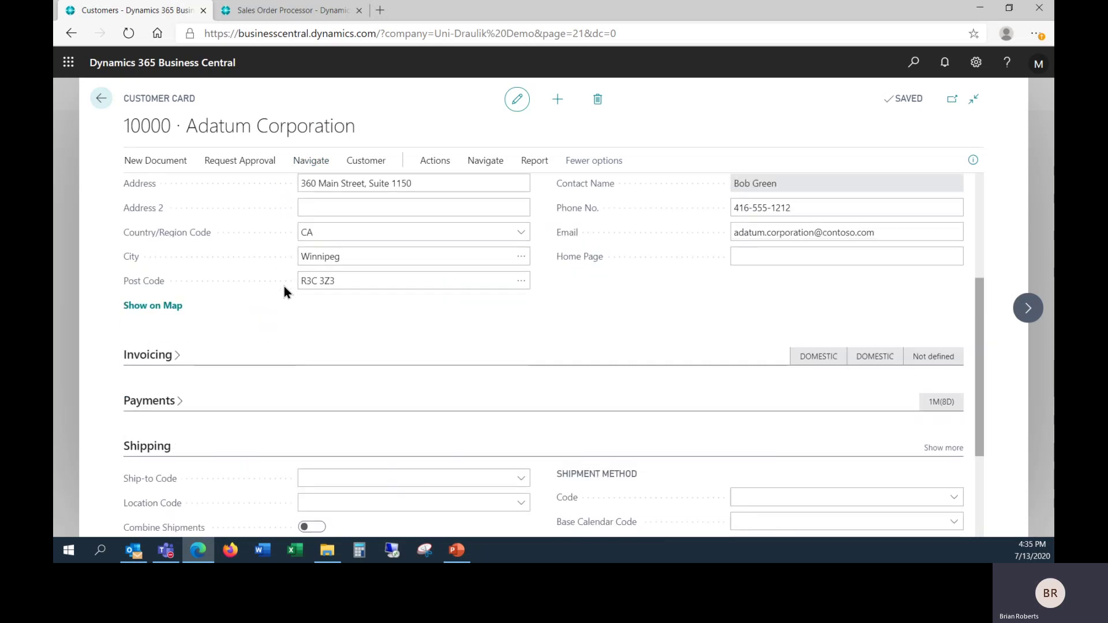
click(167, 355)
scroll(228, 344, down, 1)
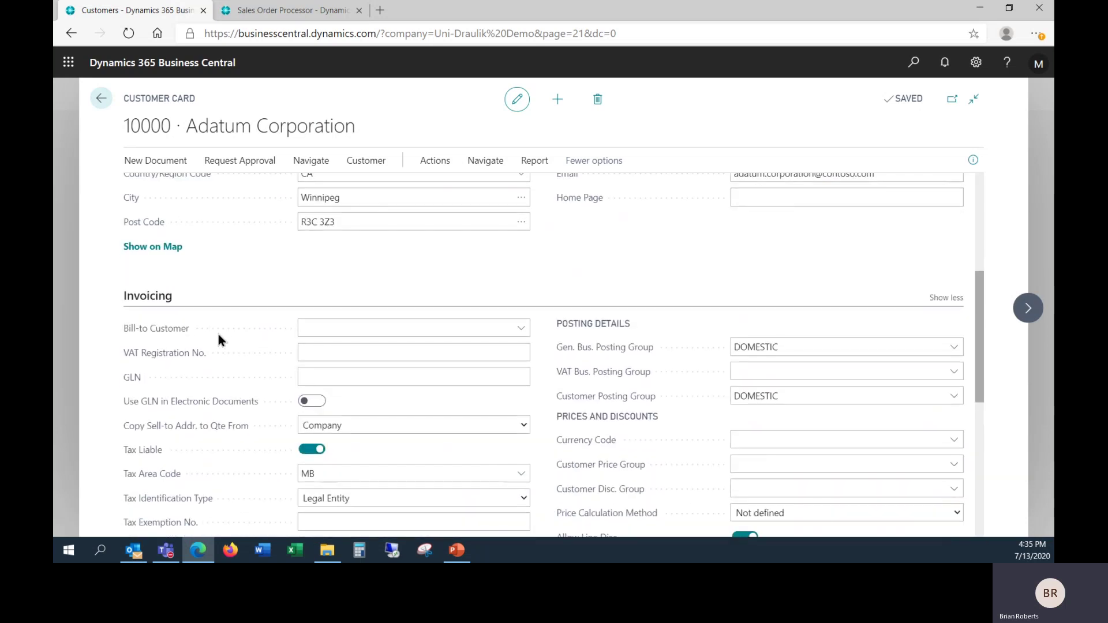
mouse_move(190, 340)
click(487, 329)
click(521, 329)
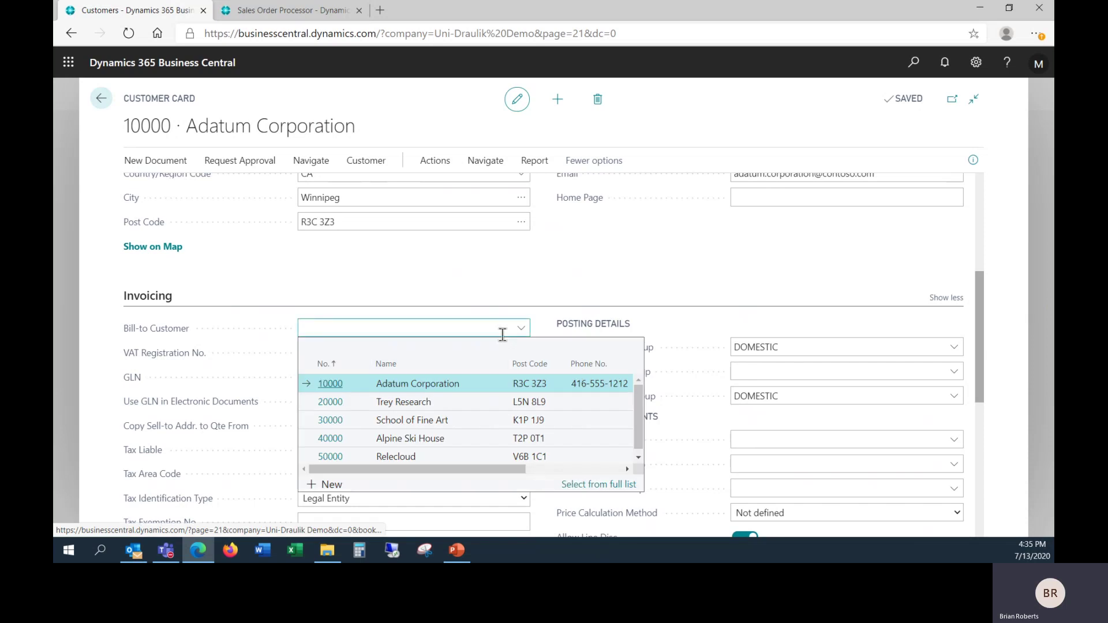
click(265, 331)
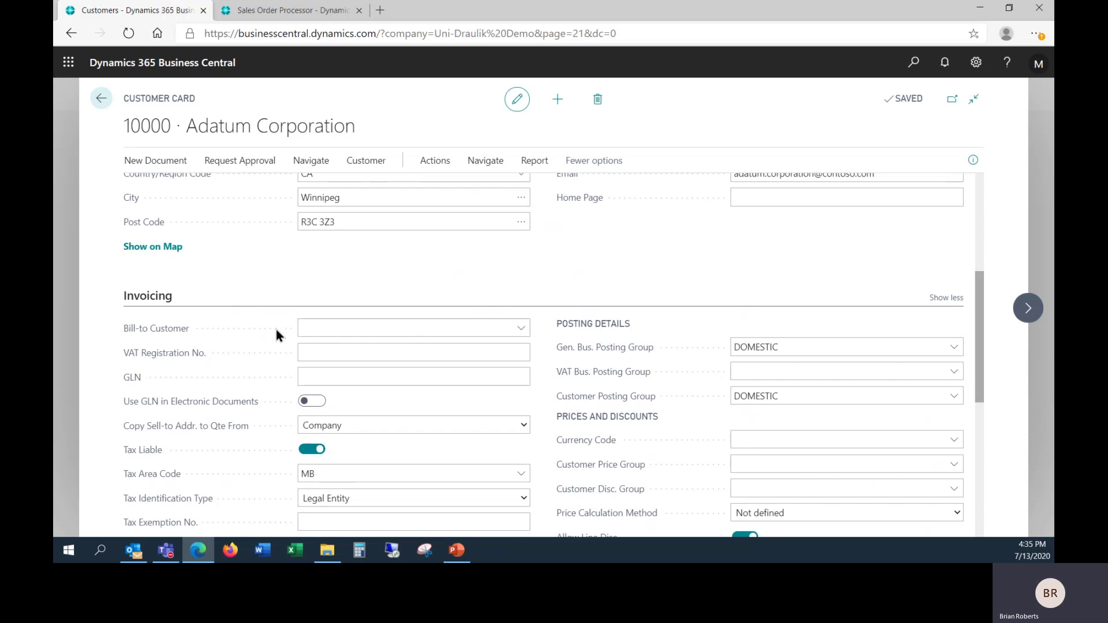
Step: Toggle the Invoicing FastTab between fewer and all fields, ending back on Bill-to Customer
click(940, 299)
click(945, 299)
click(531, 327)
scroll(466, 269, up, 3)
Step: Check the To recipient of quote S-QUO1006's e-mail, cancel, and return to Adatum's customer card
click(296, 14)
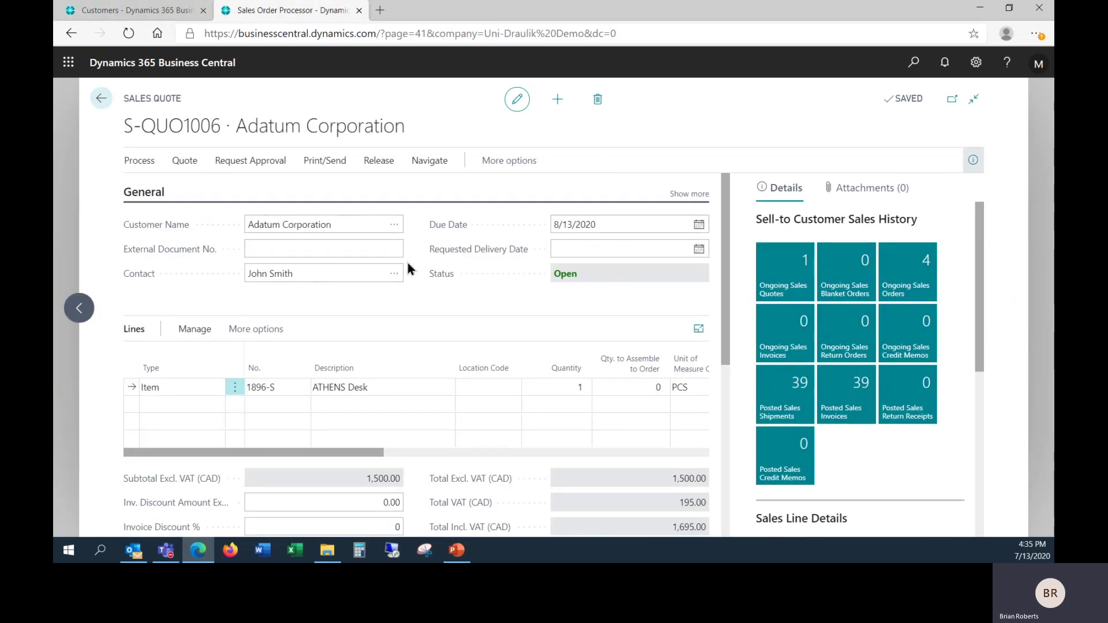
click(322, 167)
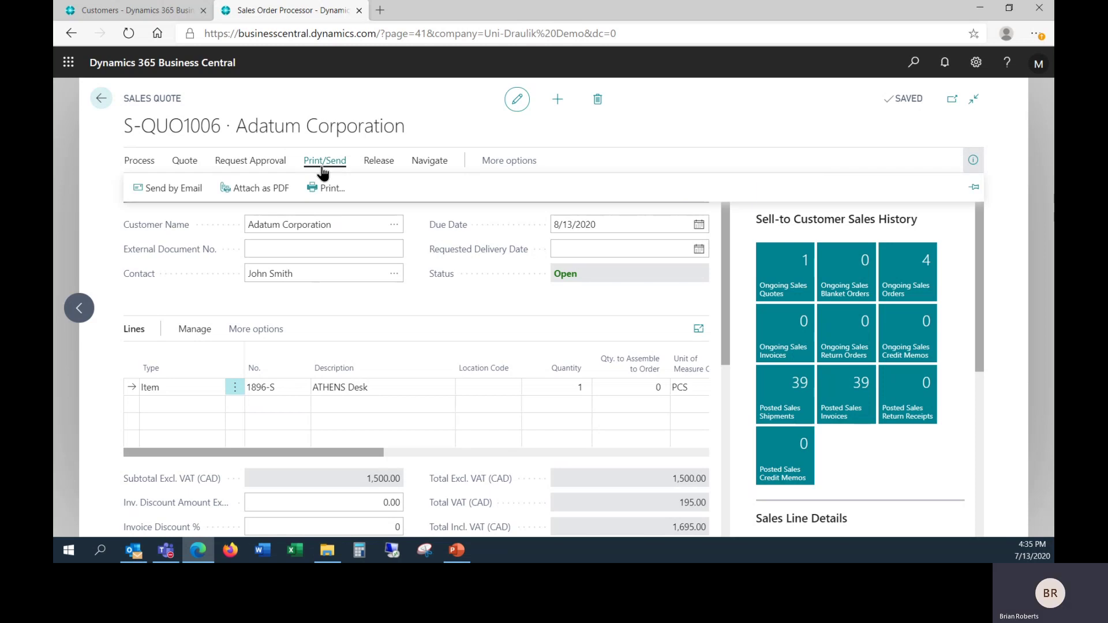
click(198, 196)
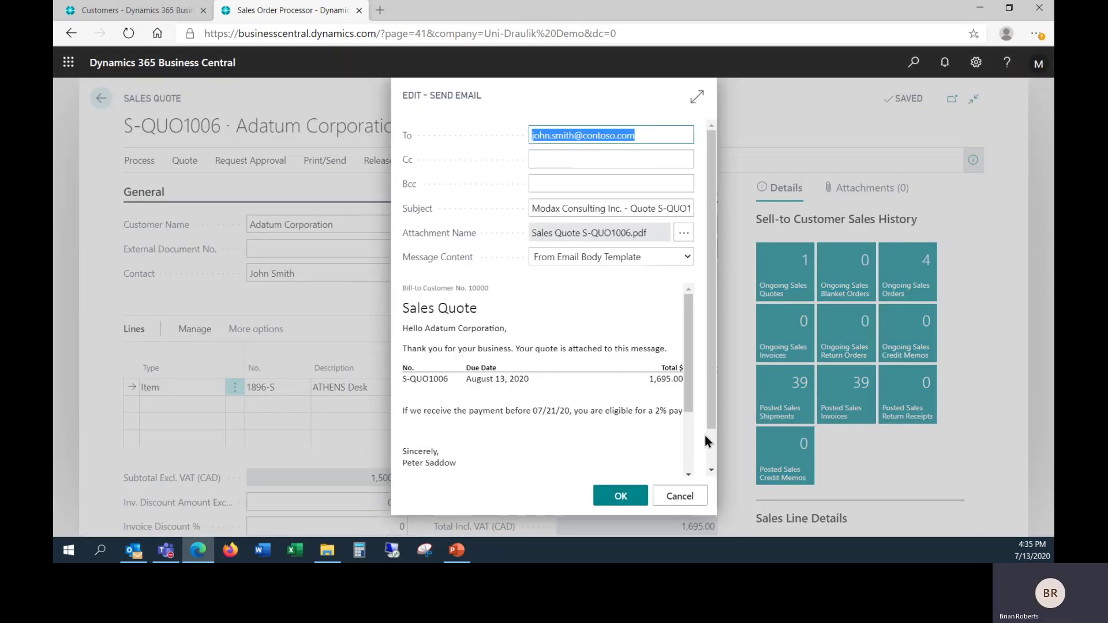
click(679, 497)
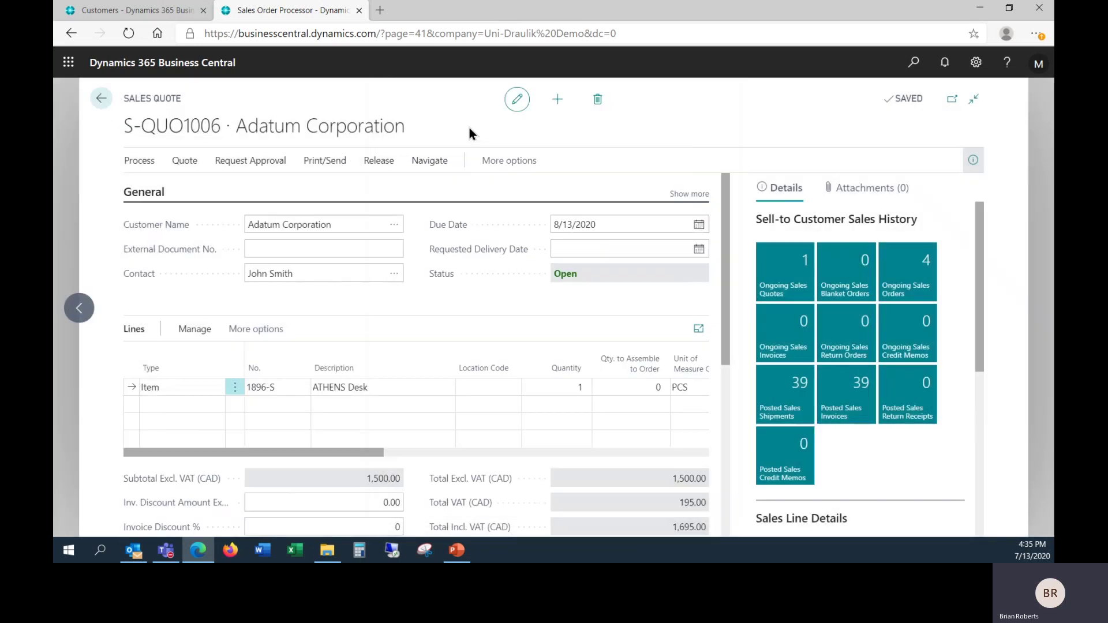
click(132, 15)
scroll(274, 250, up, 2)
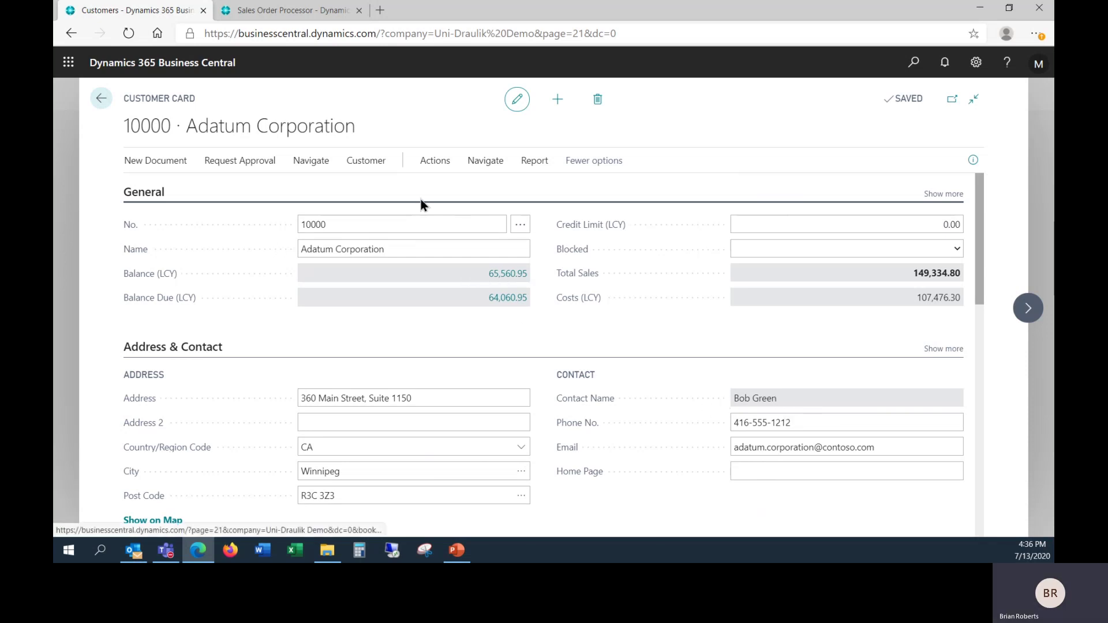
Step: Open Adatum's Document Layouts and copy seven default report selections, Quote (1304) through Customer Statement (1316)
click(321, 164)
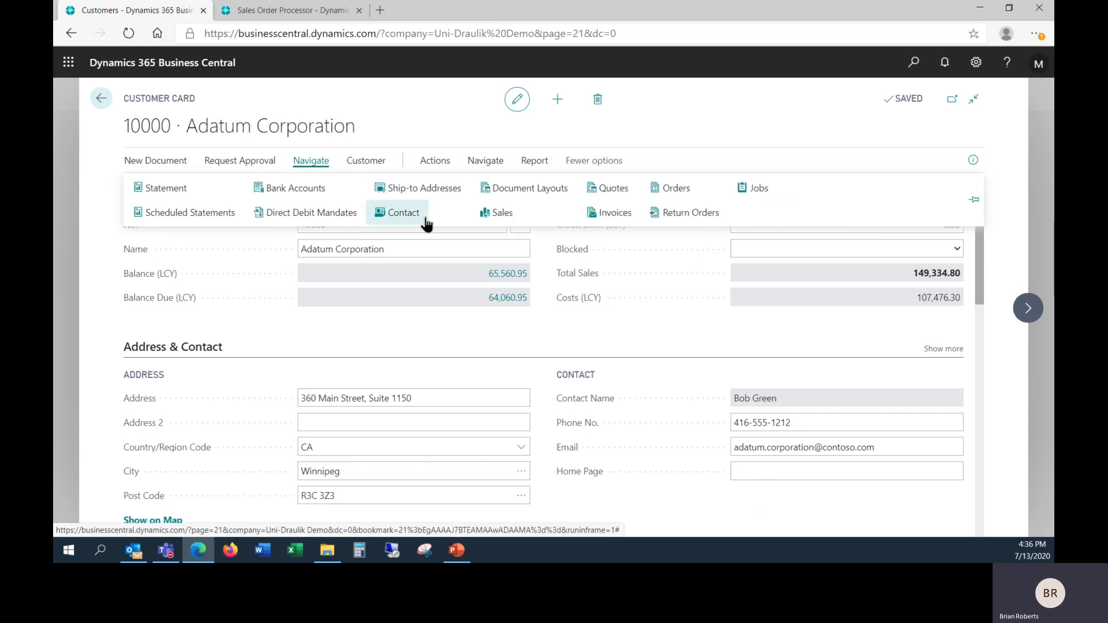
click(531, 192)
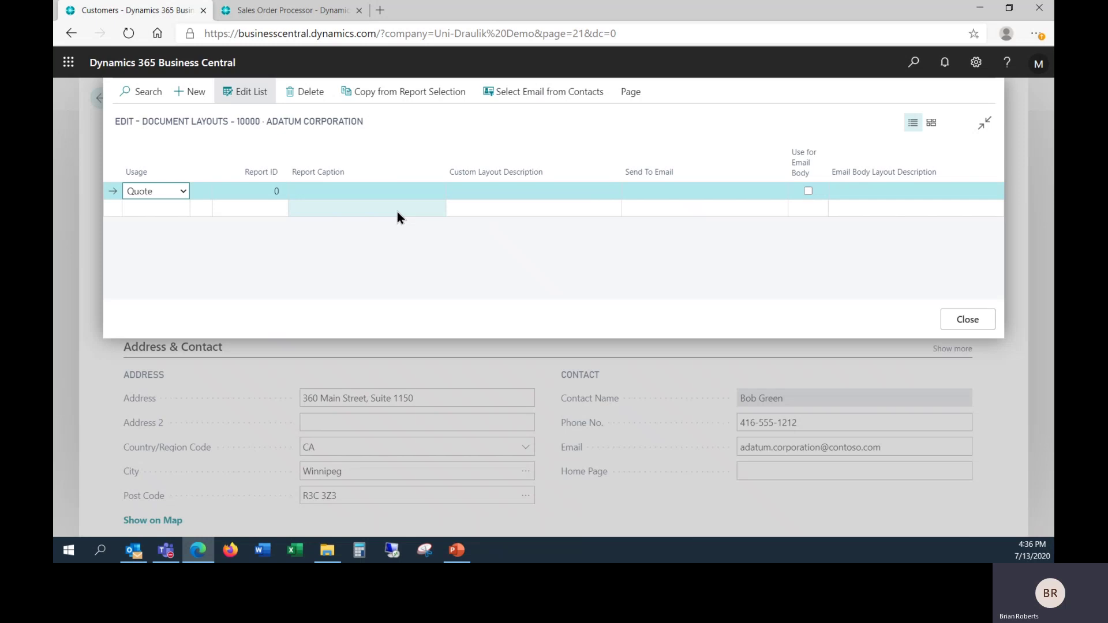
click(425, 99)
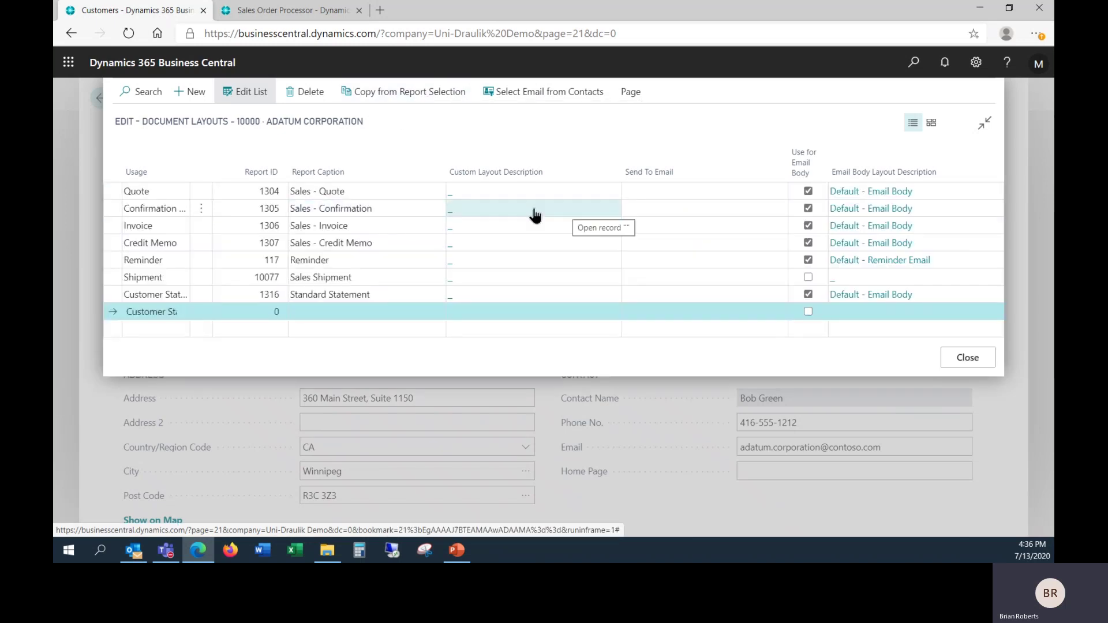
click(674, 193)
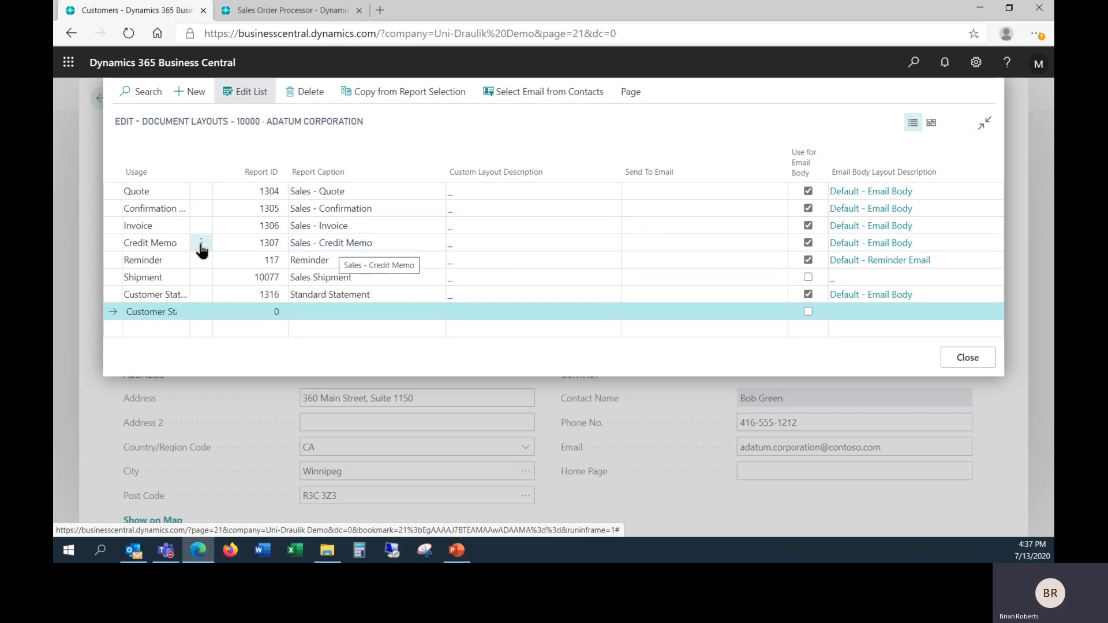
Step: Enter the dedicated invoices e-mail address as Send To Email on the Invoice and Credit Memo rows
click(672, 227)
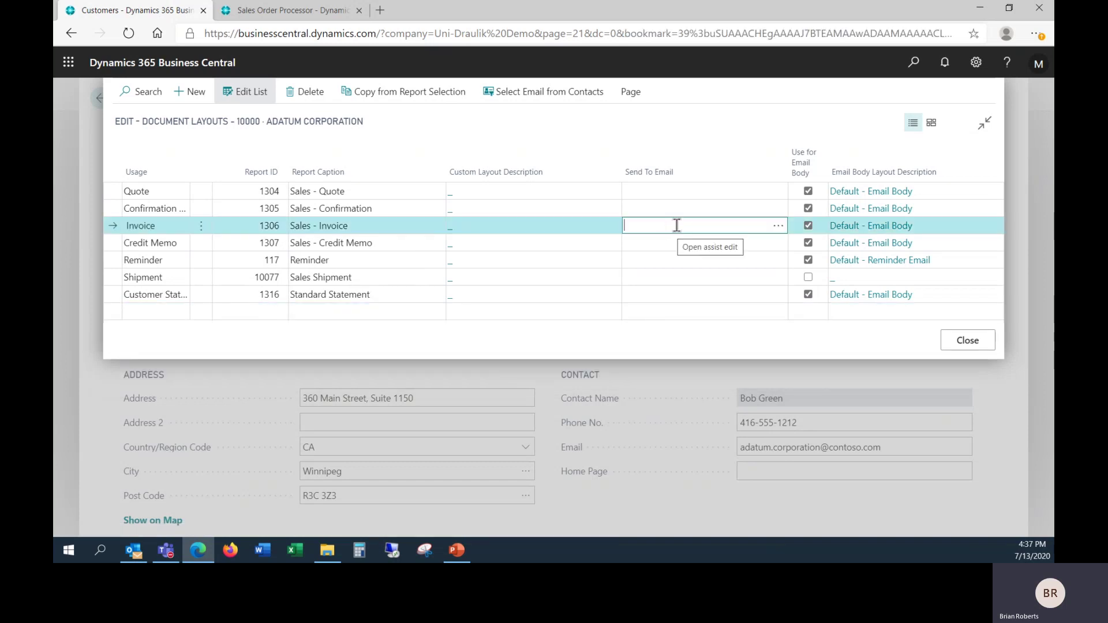
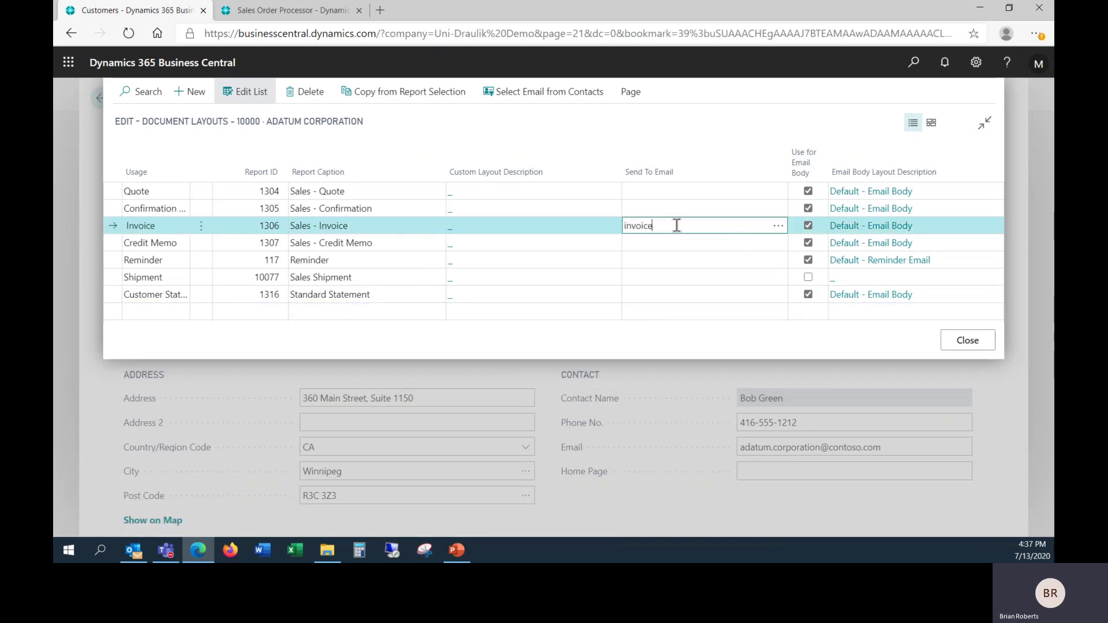
key(Tab)
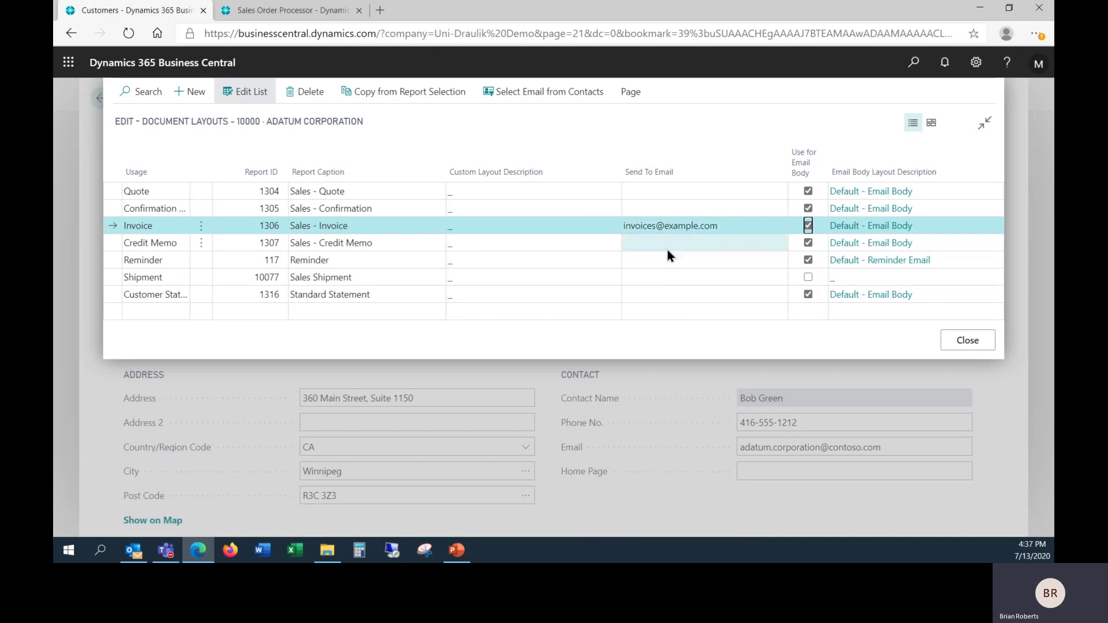
click(667, 249)
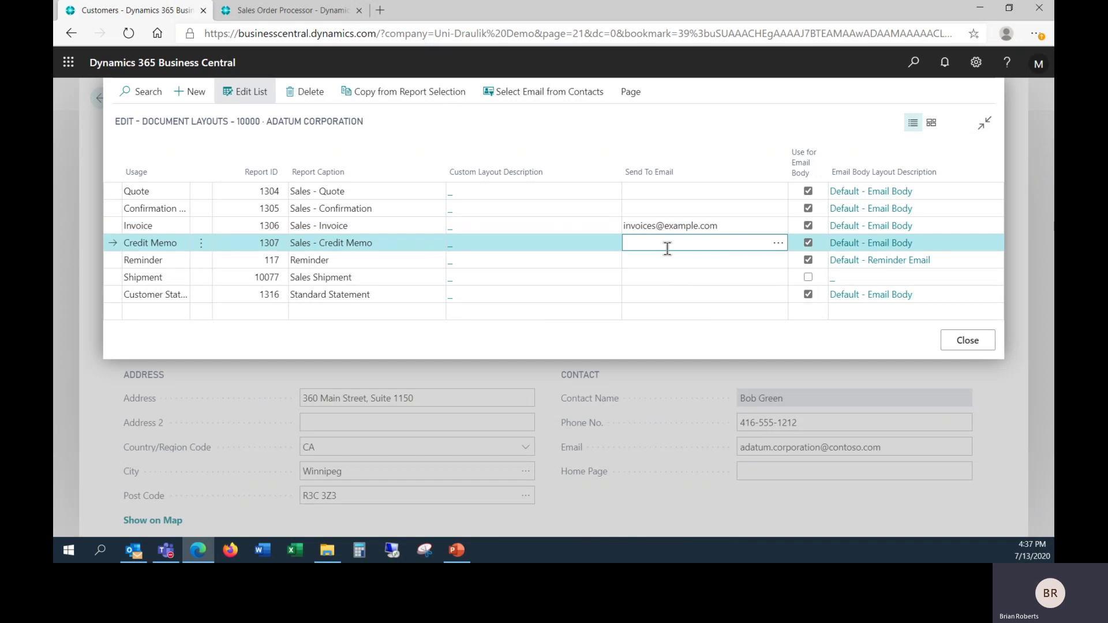
key(ctrl+v)
Step: Browse the customer's contacts for the Invoice row without choosing, then close Document Layouts
click(732, 226)
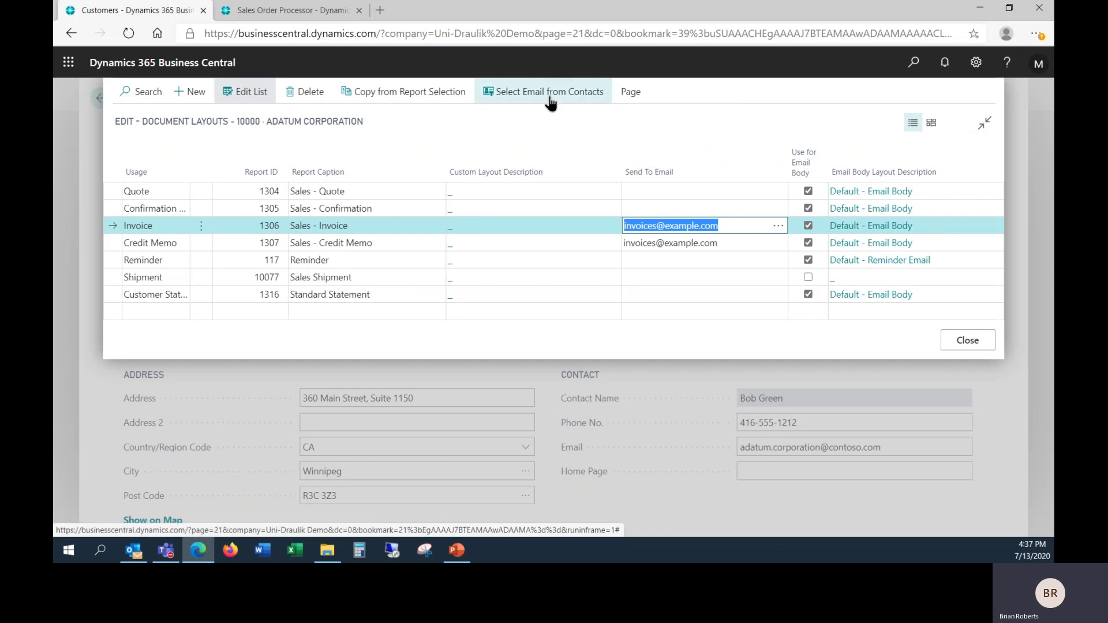
click(549, 102)
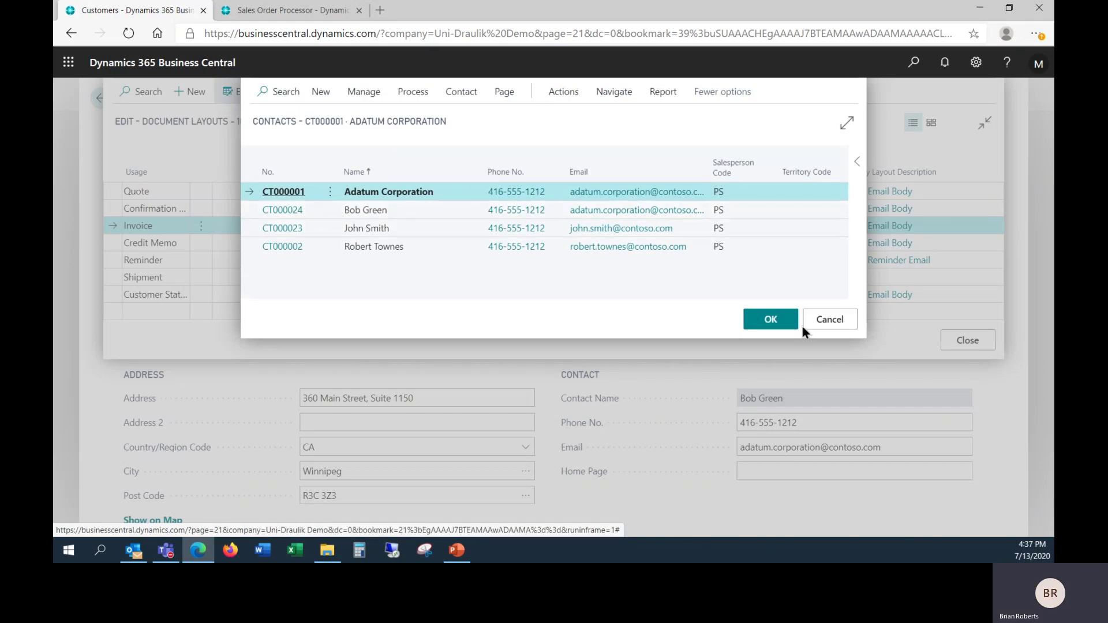
click(810, 327)
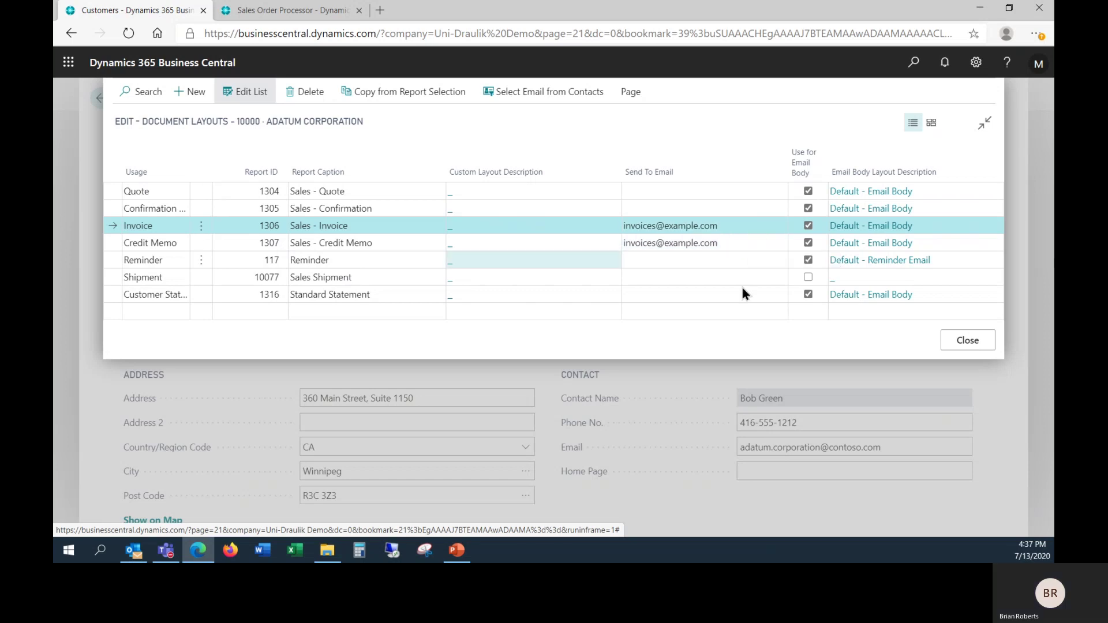
click(961, 345)
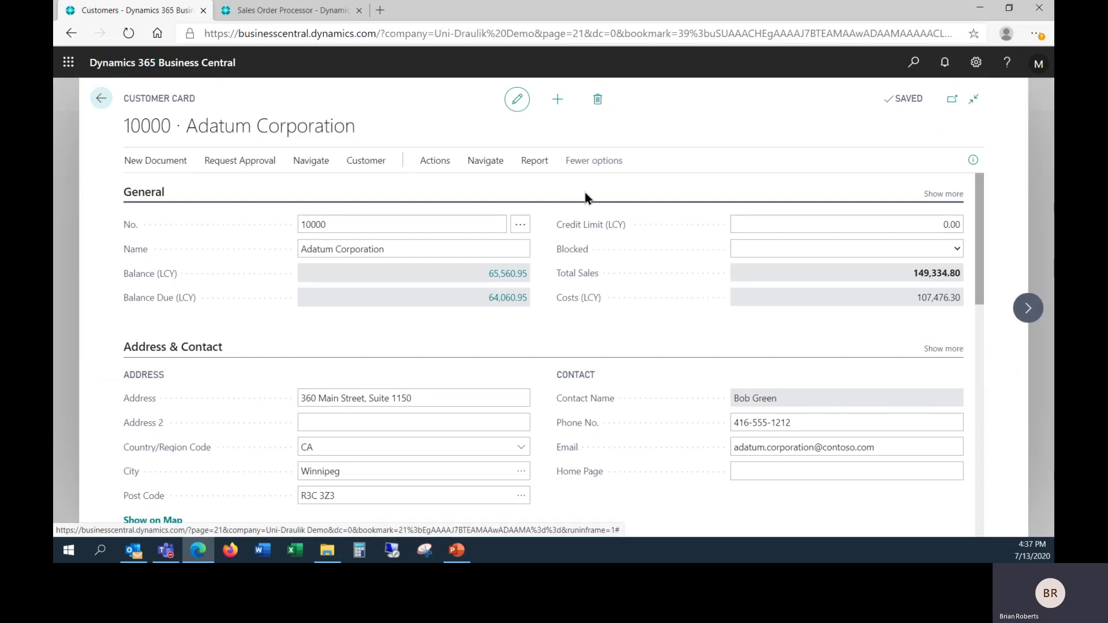
click(369, 164)
click(304, 165)
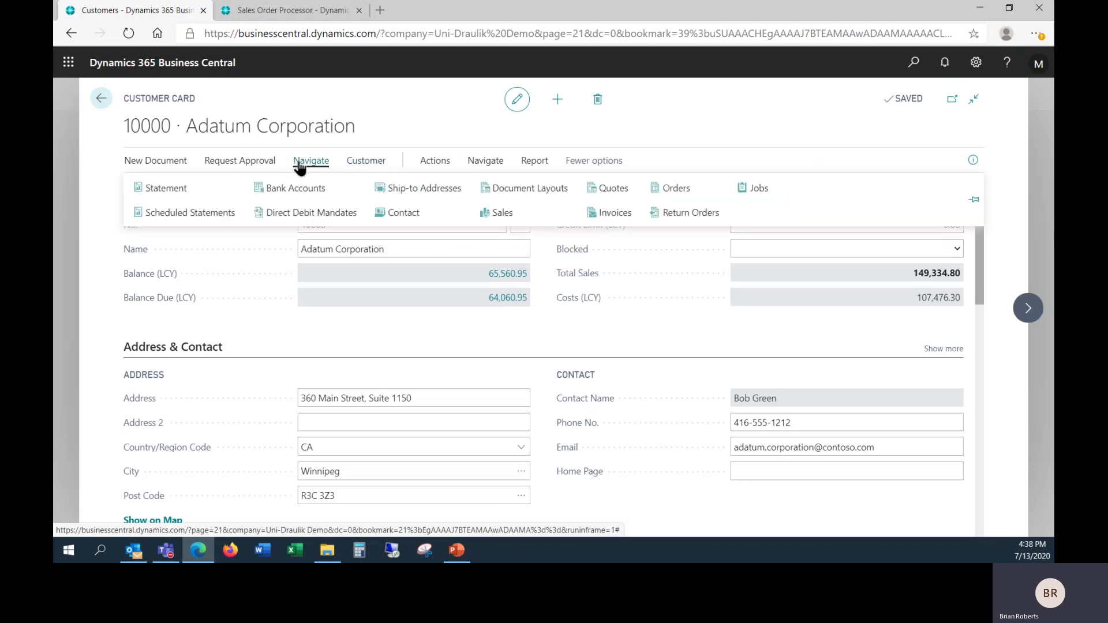
click(402, 215)
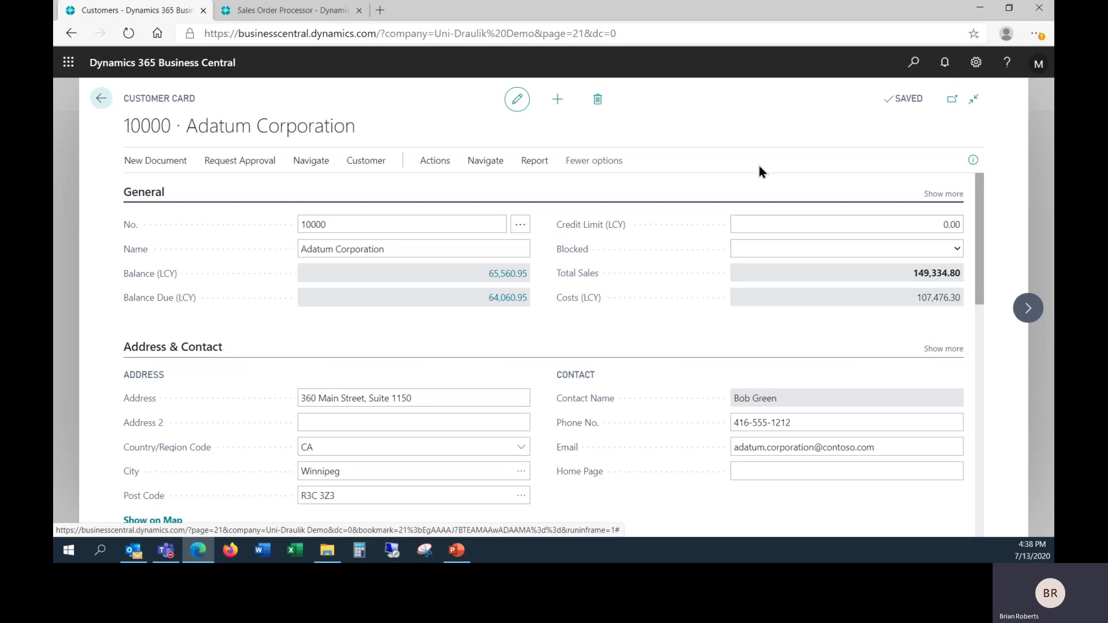
Step: Find the Contacts list via Tell Me ('contact') and open contact CT000024's card
click(913, 62)
text(contact)
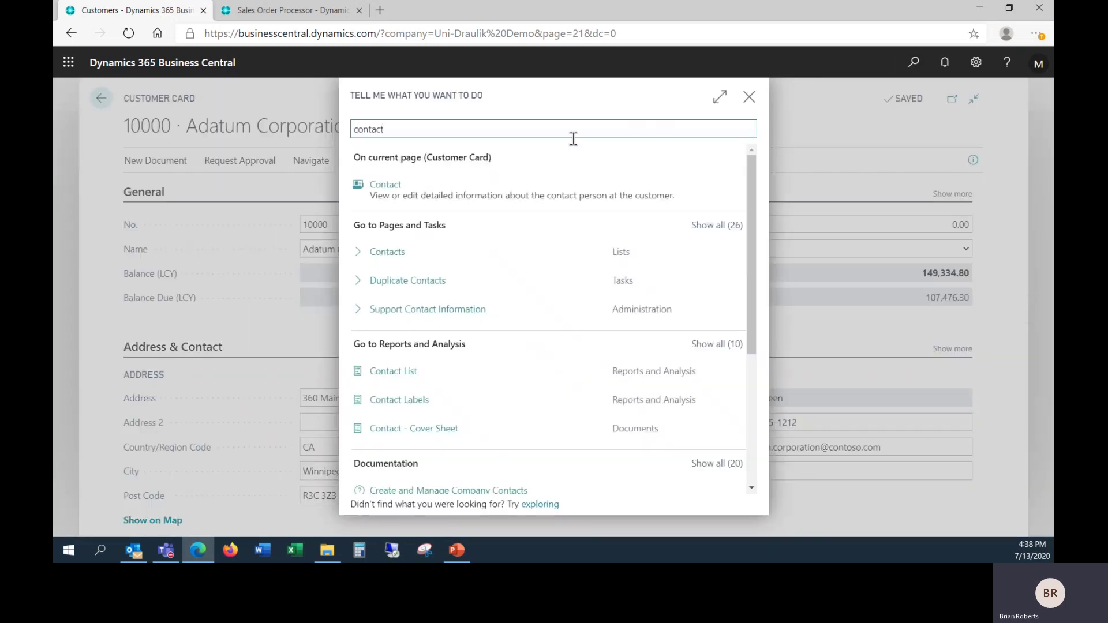
click(402, 251)
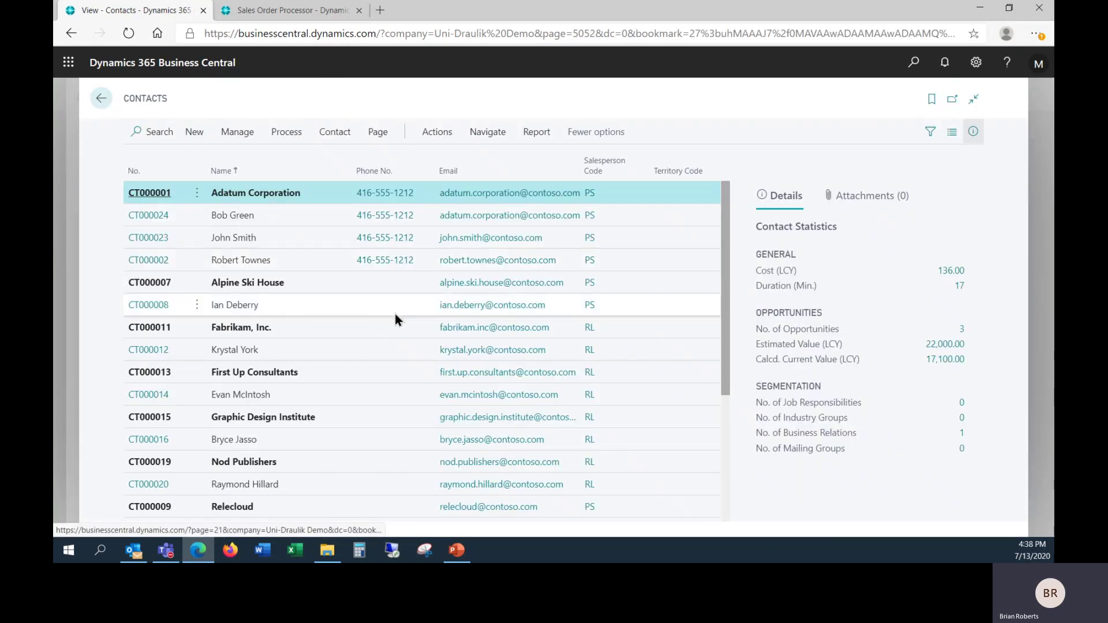
scroll(396, 317, down, 3)
scroll(394, 311, up, 3)
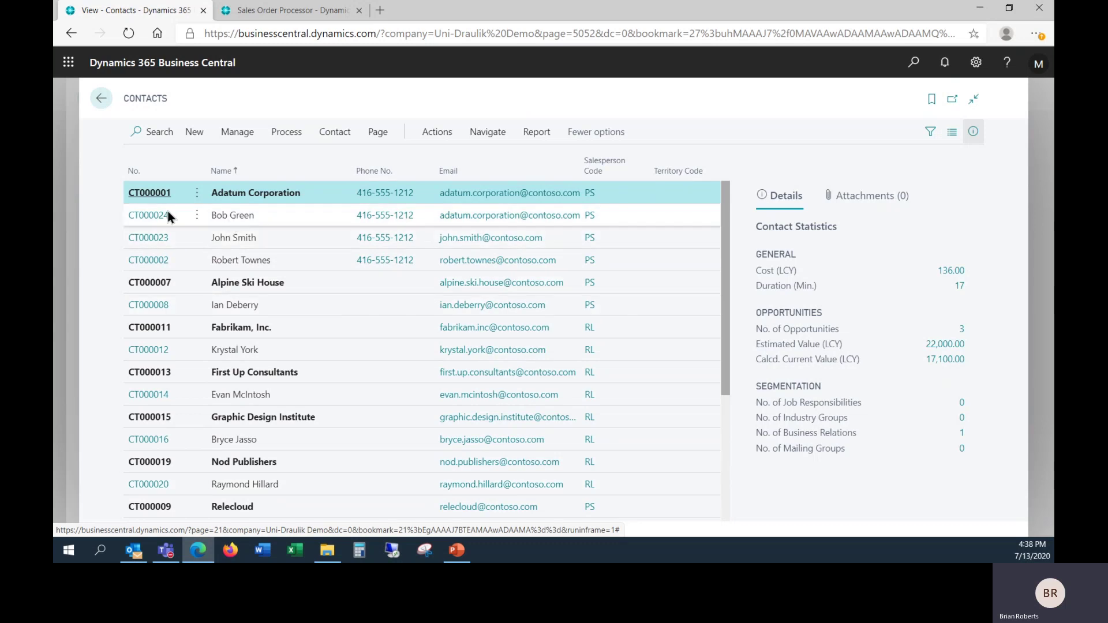
click(149, 216)
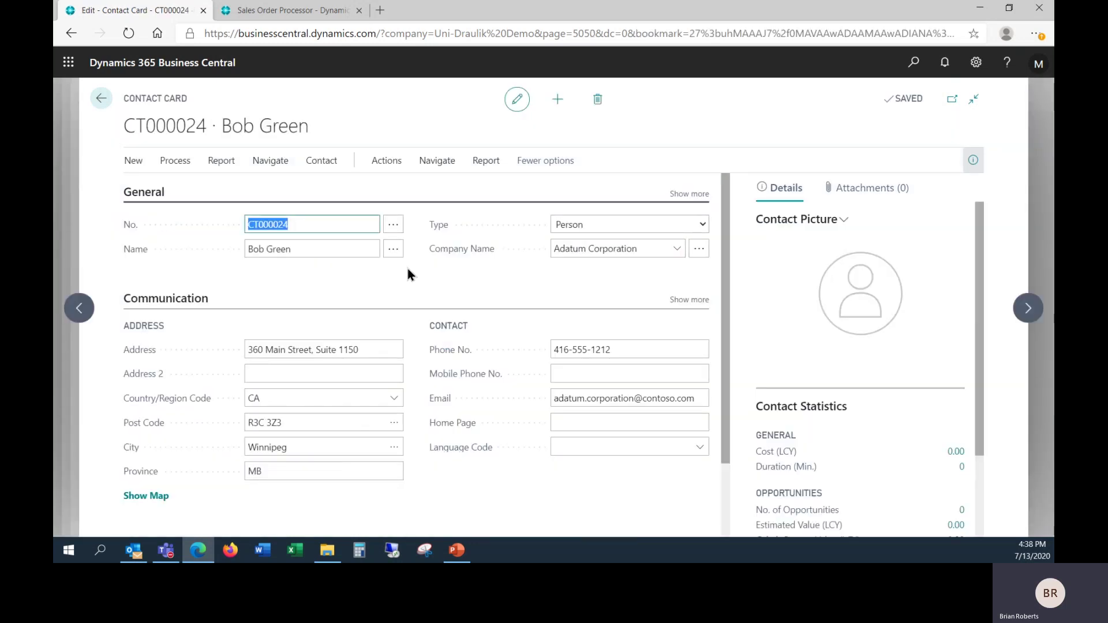
click(565, 104)
click(600, 227)
click(597, 247)
Step: Leave the contact card and scroll the Contacts list of companies and their person contacts
click(101, 99)
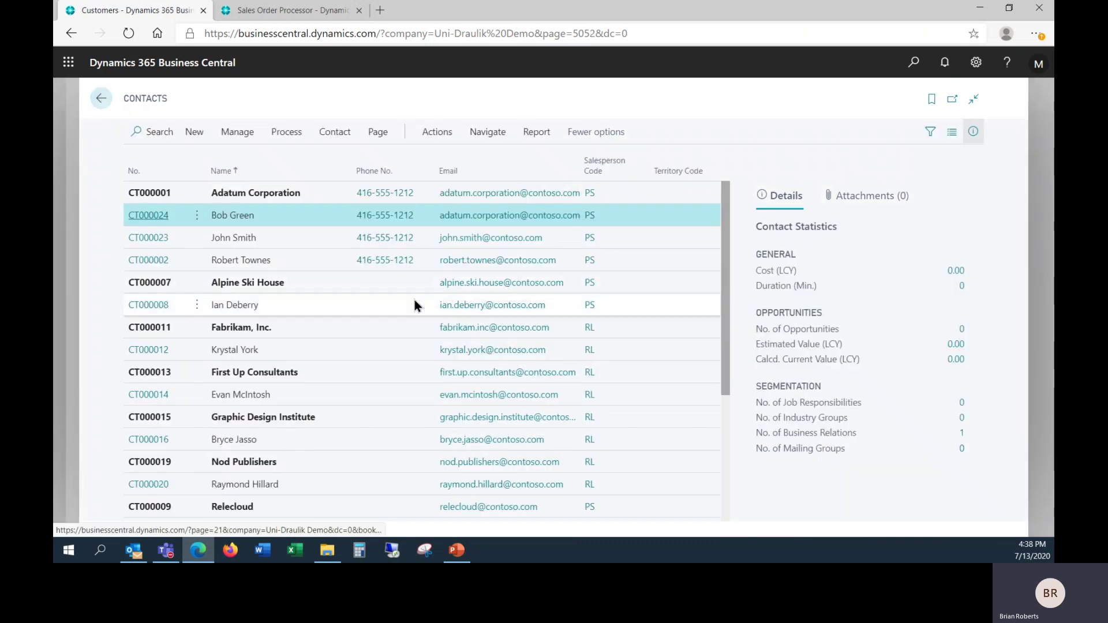
scroll(414, 300, down, 2)
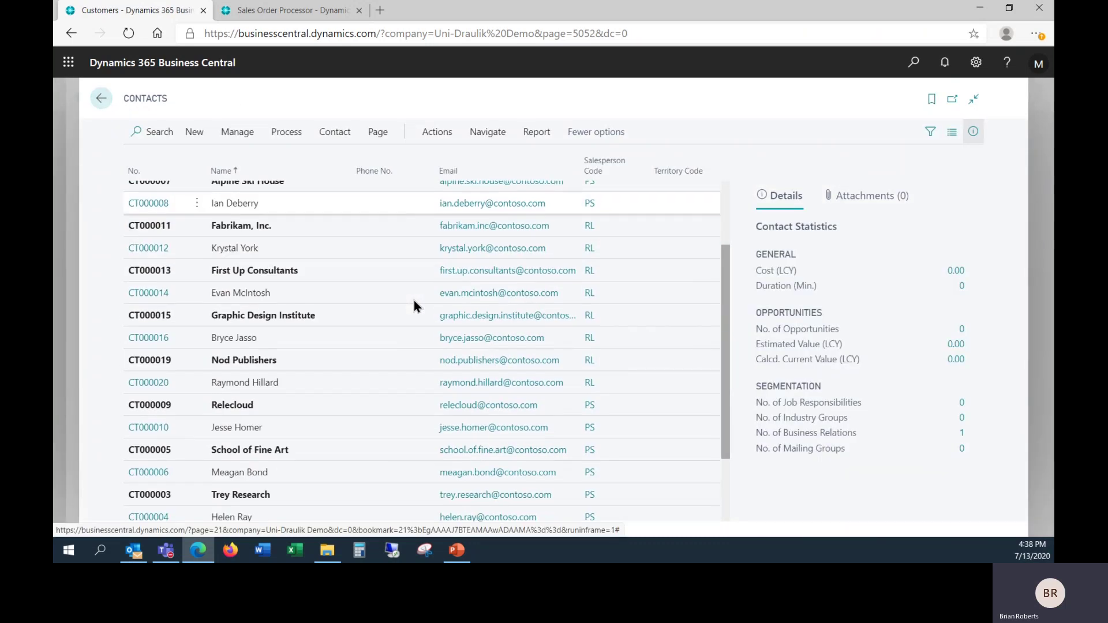
scroll(414, 304, up, 2)
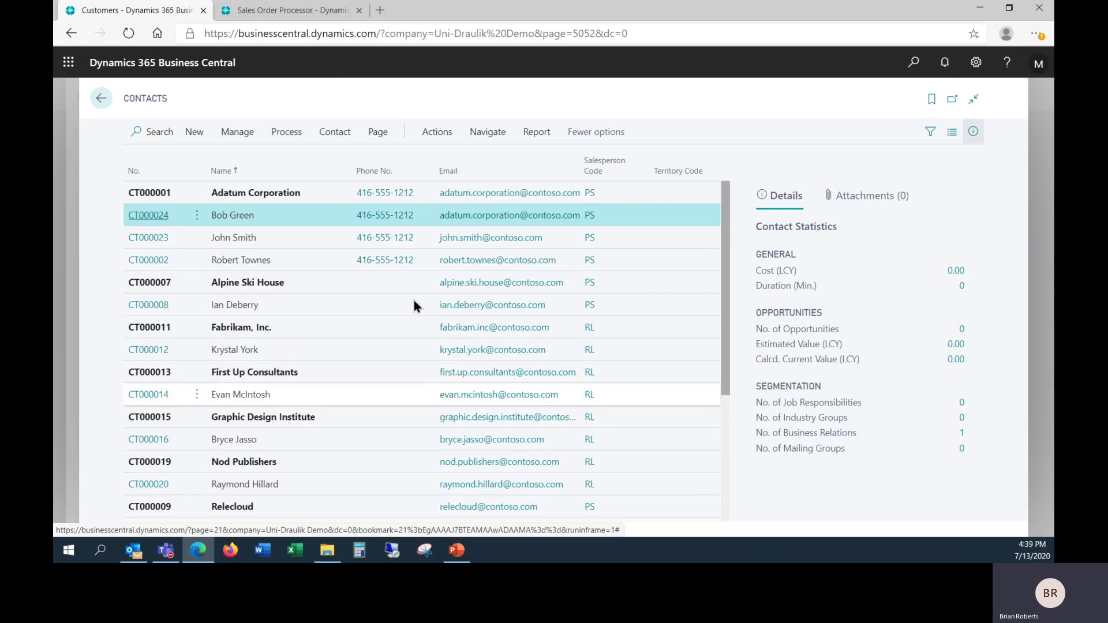
scroll(414, 305, down, 1)
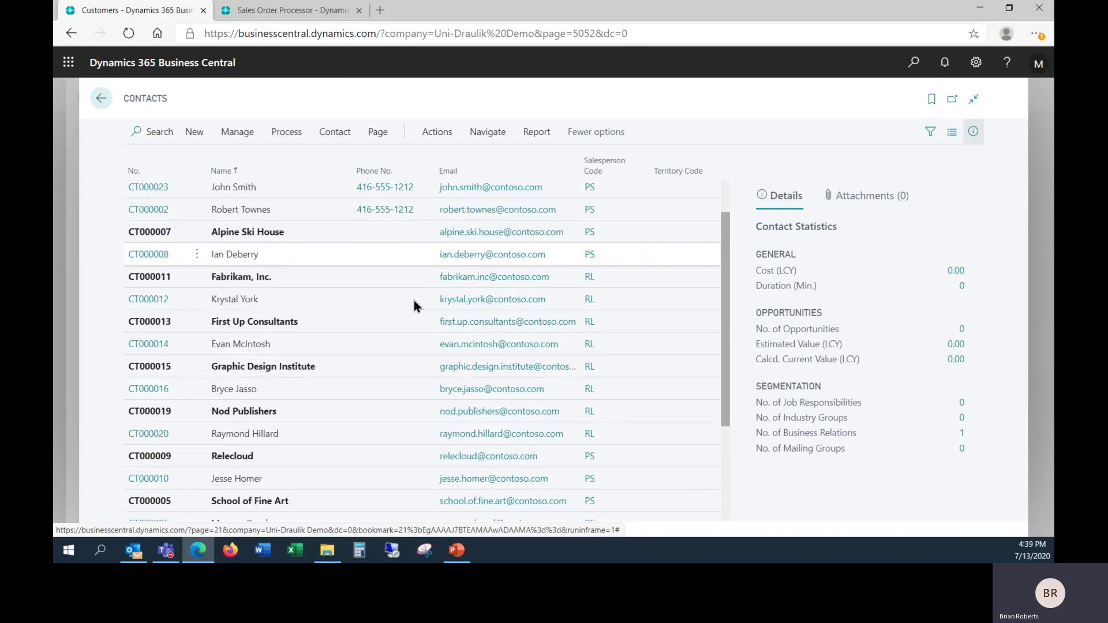